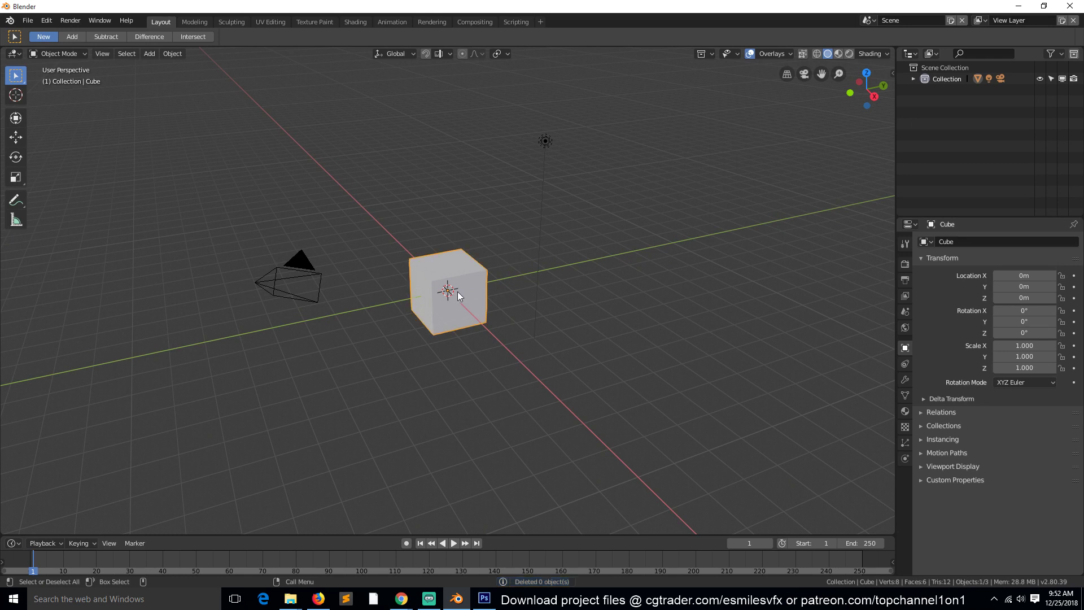
- Delete the default cube and add a text object at the scene origin
key(x)
click(459, 283)
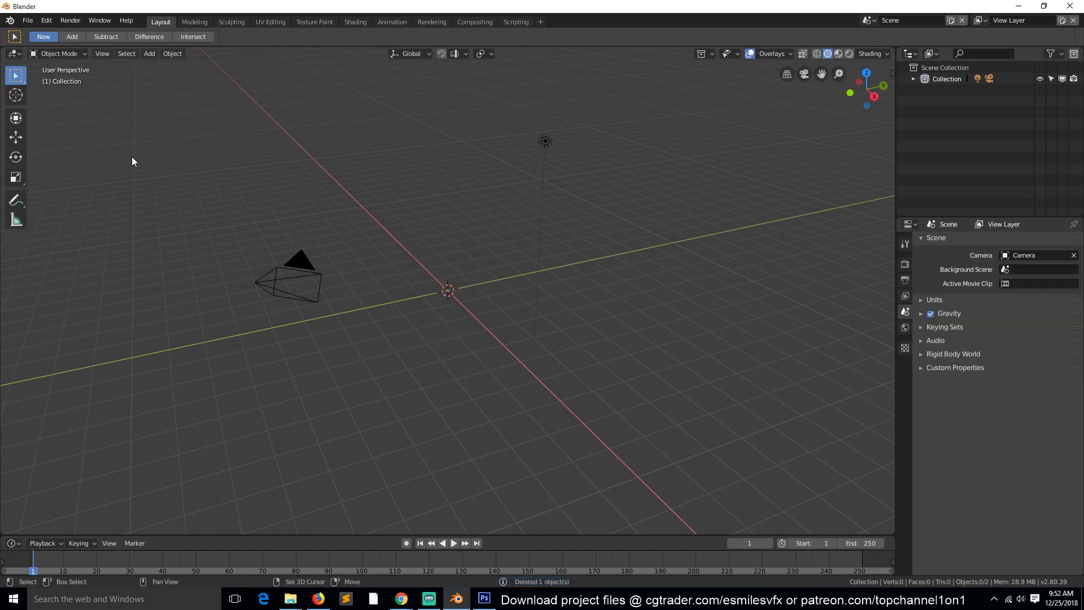
key(shift+a)
click(270, 159)
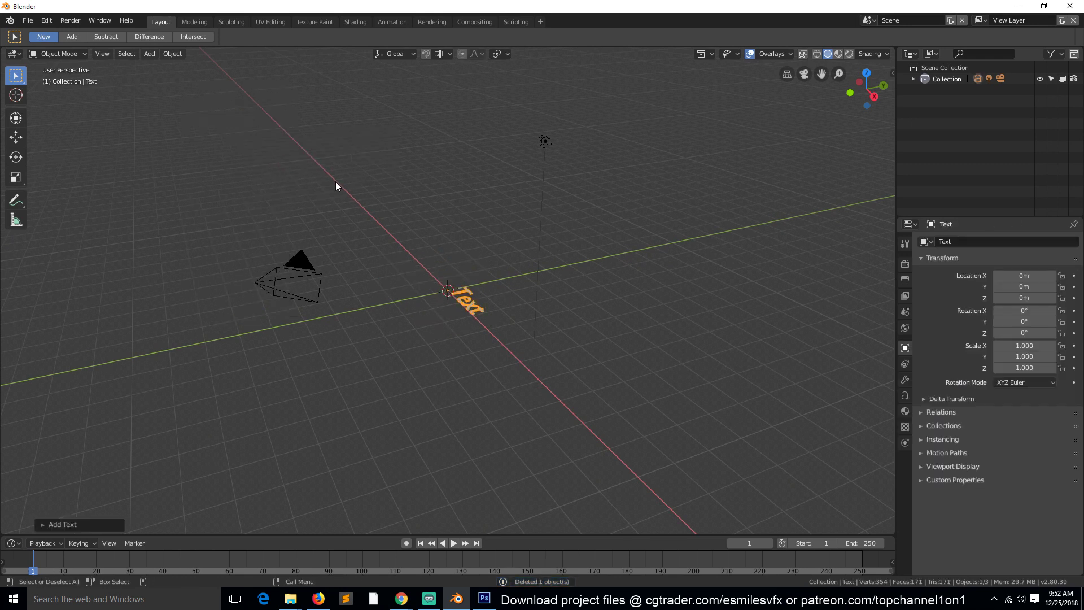
- Scale the text object uniformly to about 3.09 and set its X rotation to 90° so it stands upright
key(s)
click(811, 76)
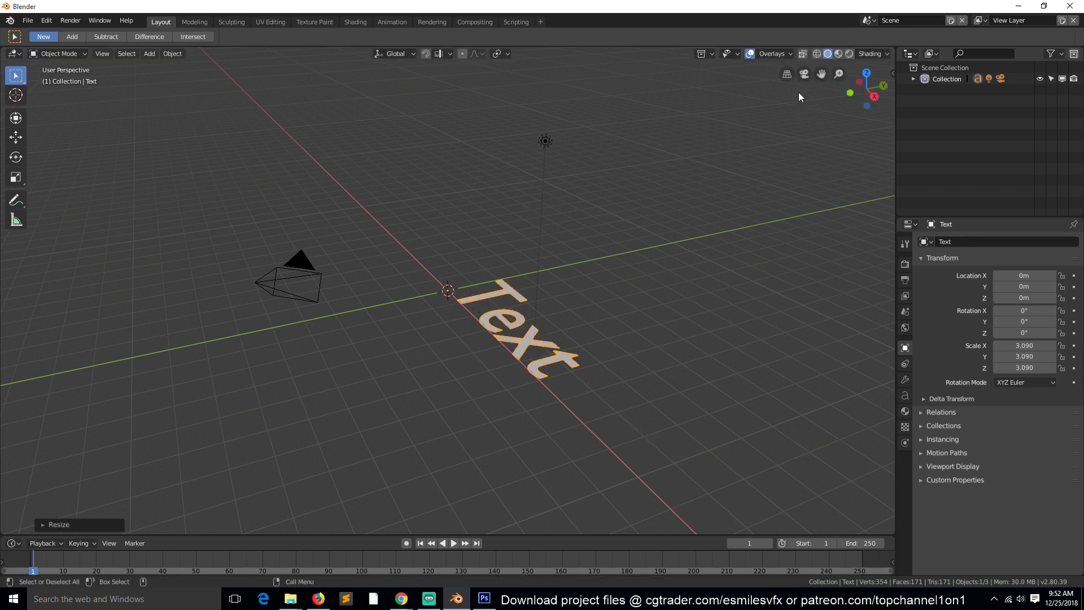
click(891, 74)
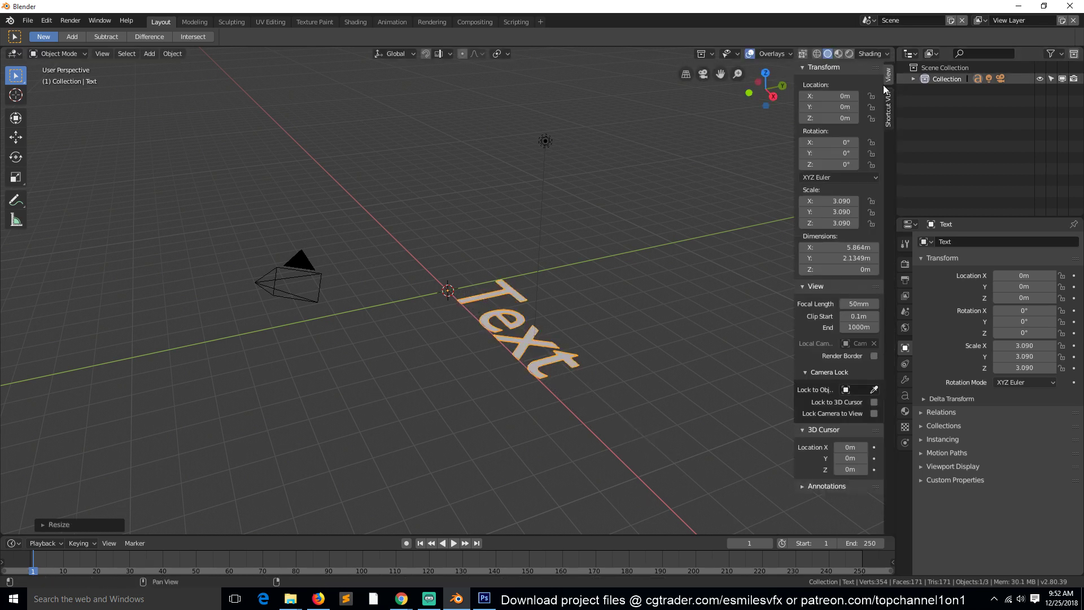
mouse_move(824, 143)
mouse_down()
mouse_move(838, 143)
mouse_move(824, 142)
mouse_up()
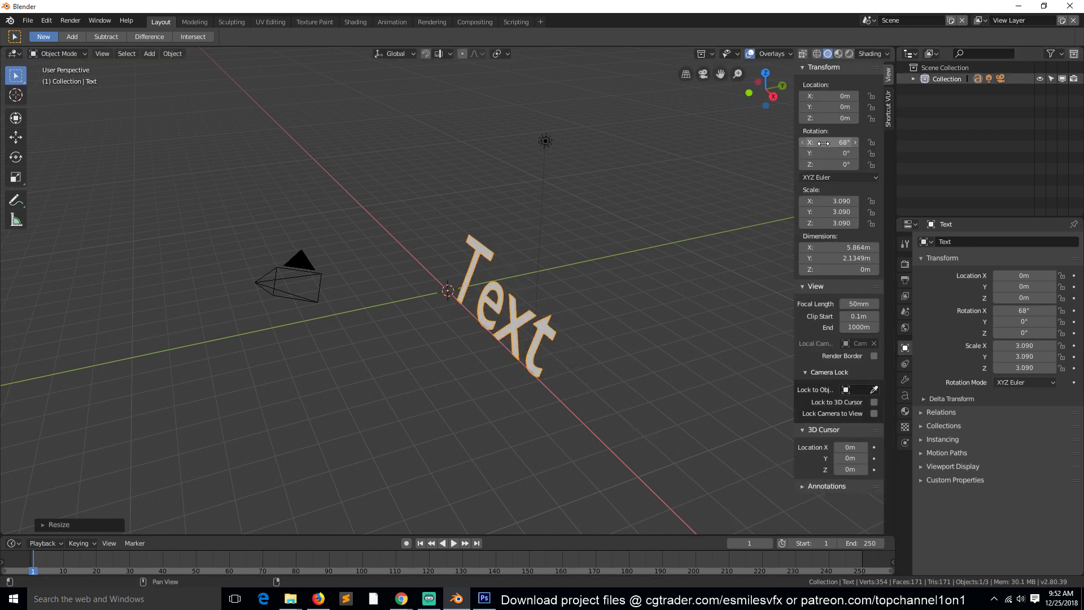
click(824, 143)
text(90)
key(Return)
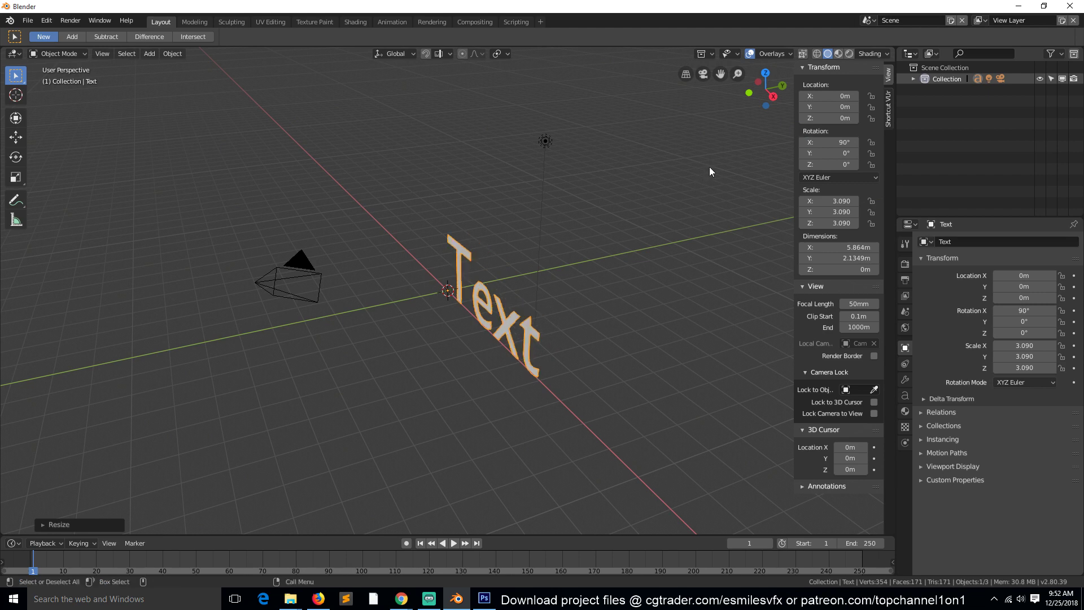
- Select the camera in camera view and shift its location to about X 11.62 m, Y -6.45 m, Z 6.31 m
middle_drag(710, 167, 626, 296)
key(KP_5)
key(KP_1)
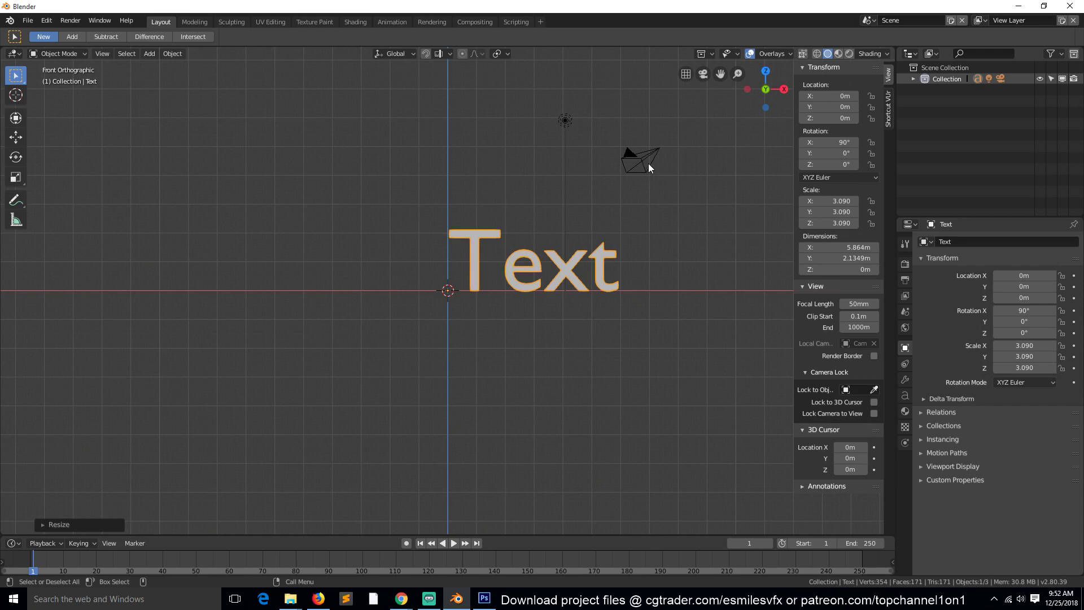
key(KP_0)
key(KP_0)
click(703, 73)
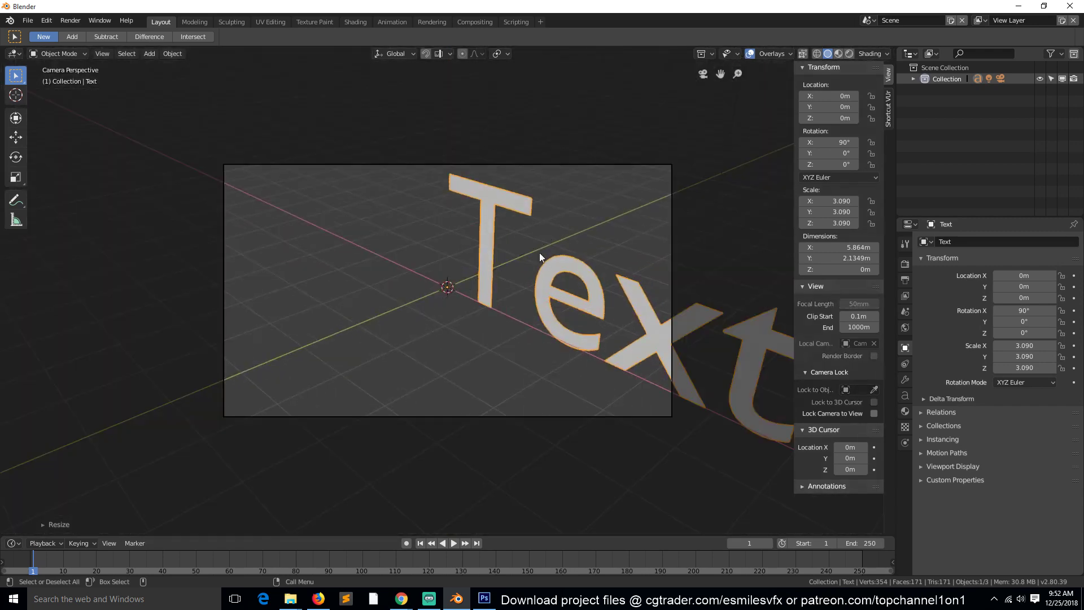
scroll(577, 213, down, 2)
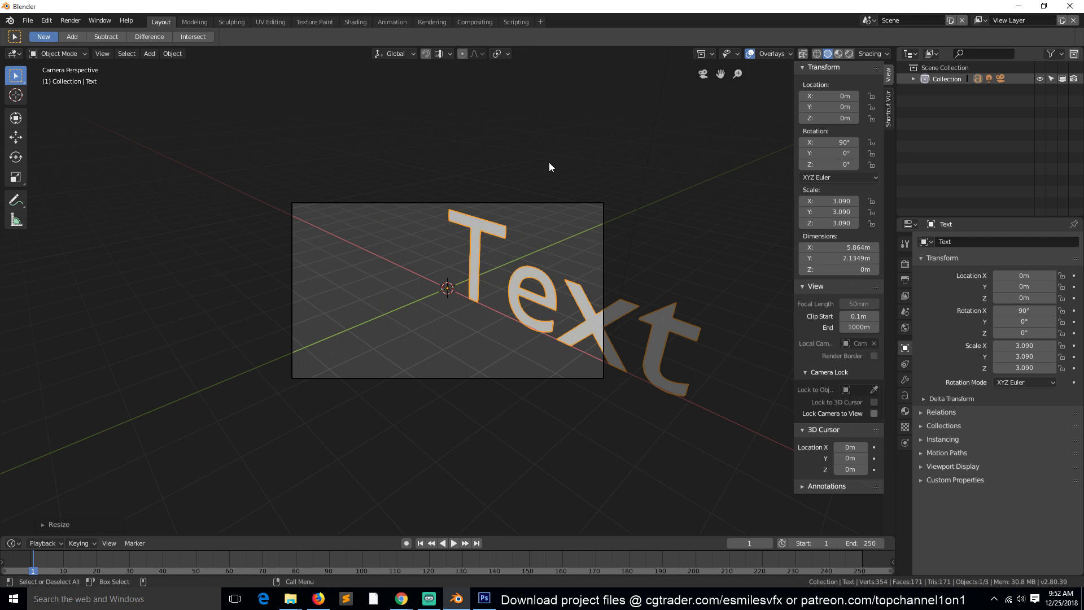
click(530, 205)
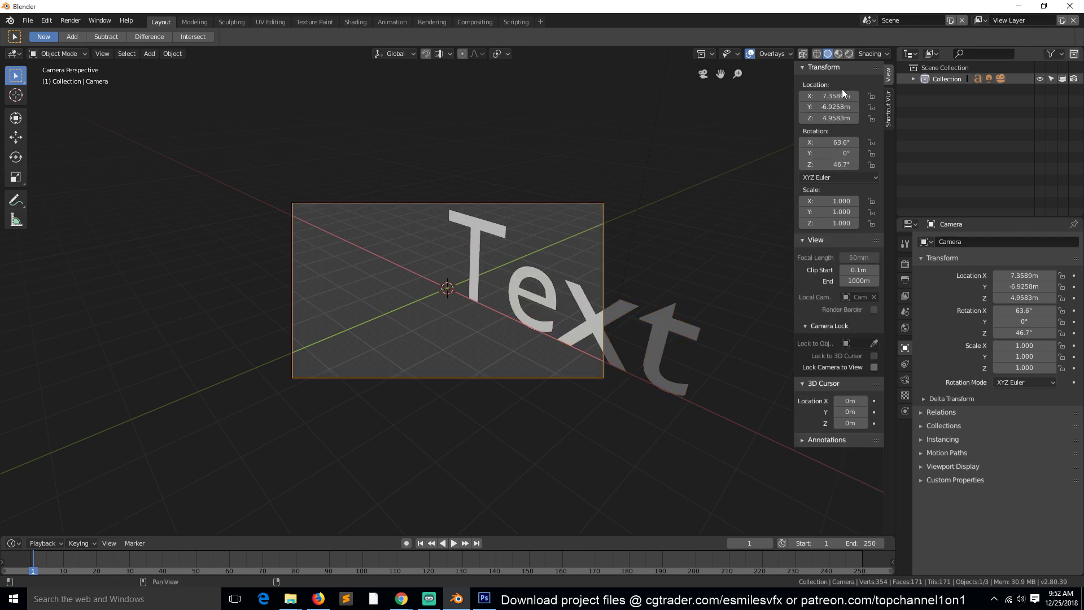
drag(843, 95, 859, 115)
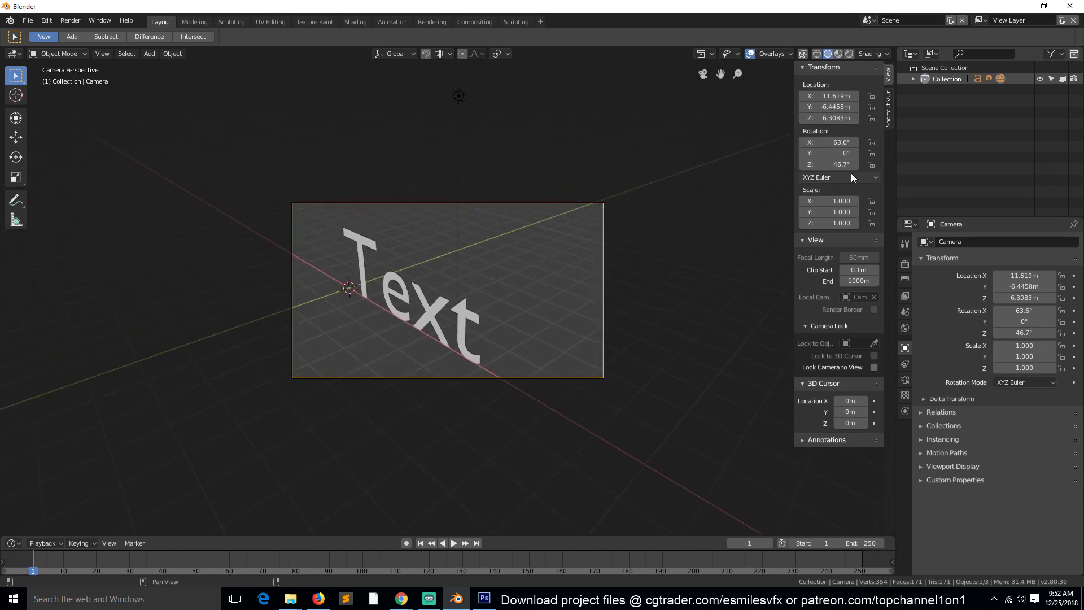
- Change the camera's Z rotation to about 14.7° and its location to about Y -8.27 m, Z 6.11 m
drag(842, 165, 802, 164)
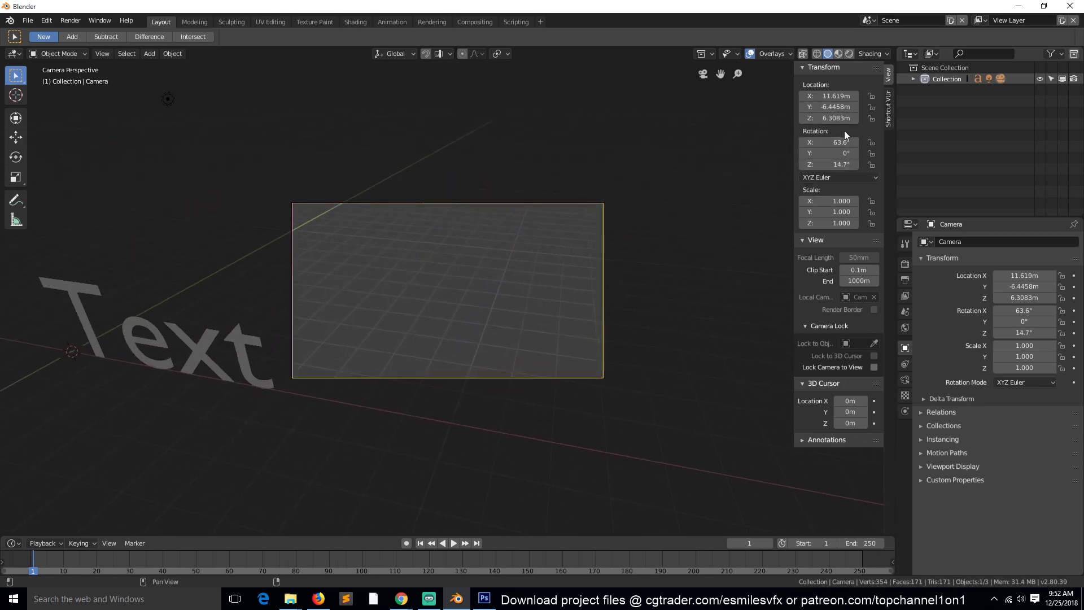
drag(836, 117, 813, 107)
scroll(592, 217, down, 3)
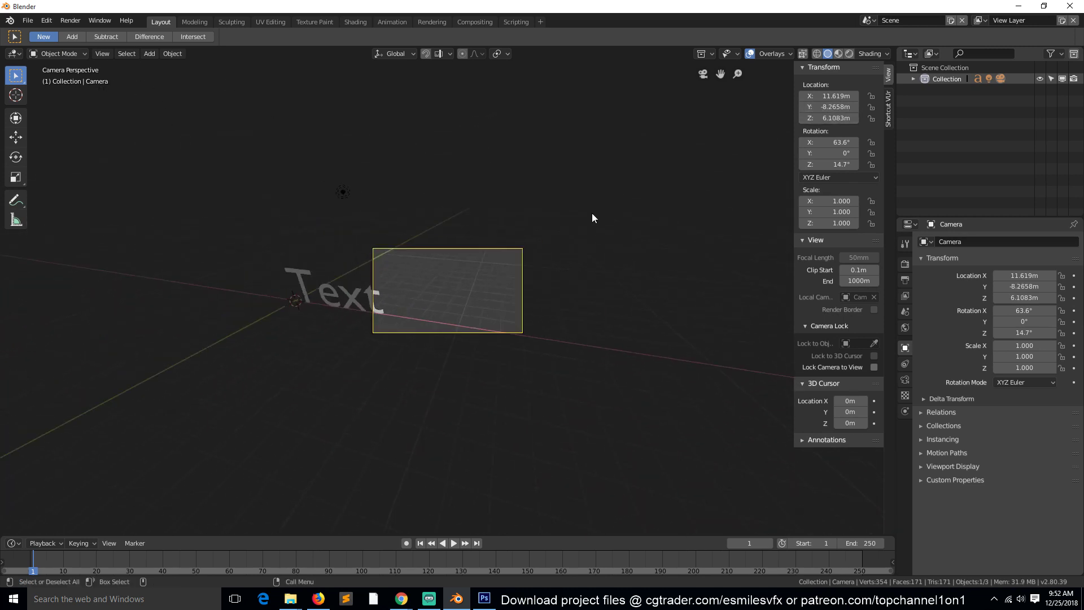
- Move the camera along its X and Z axes to about X 4.89 m, Z 0.91 m and check the camera view
middle_drag(584, 247, 666, 261)
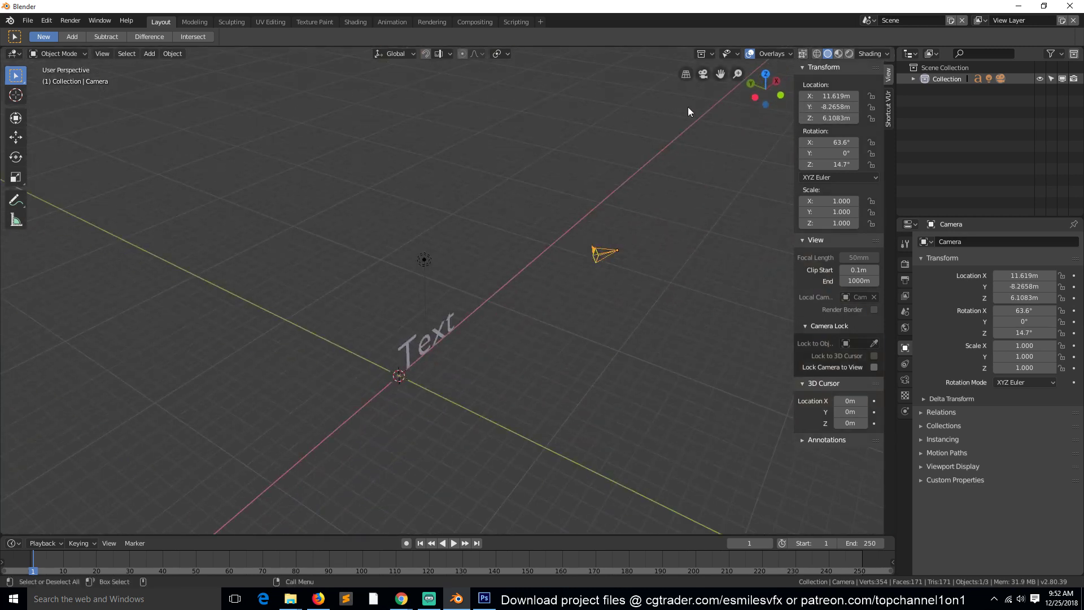
middle_drag(688, 107, 162, 163)
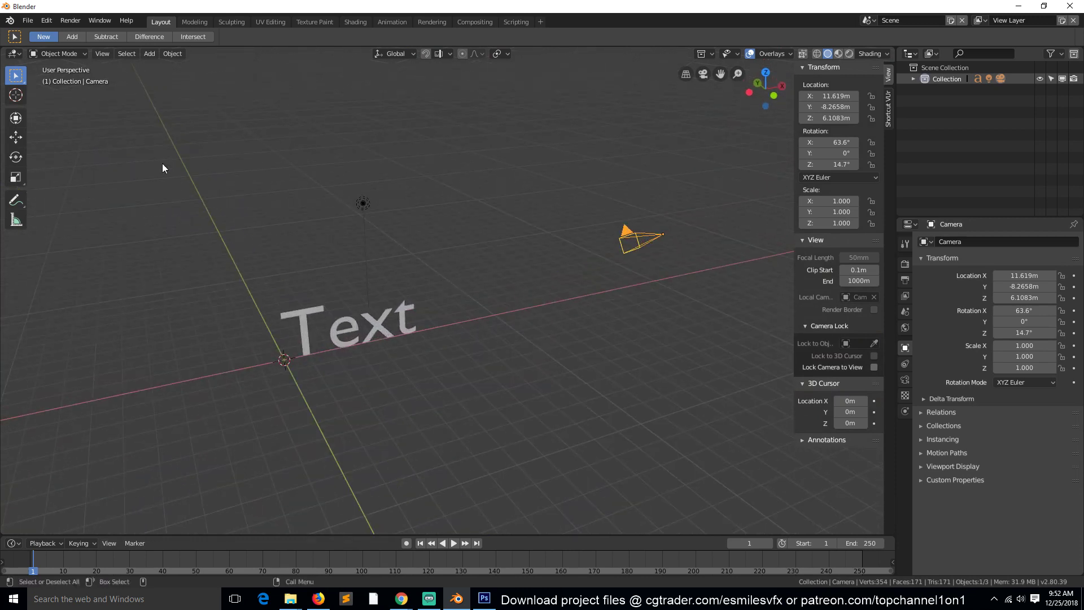
click(16, 137)
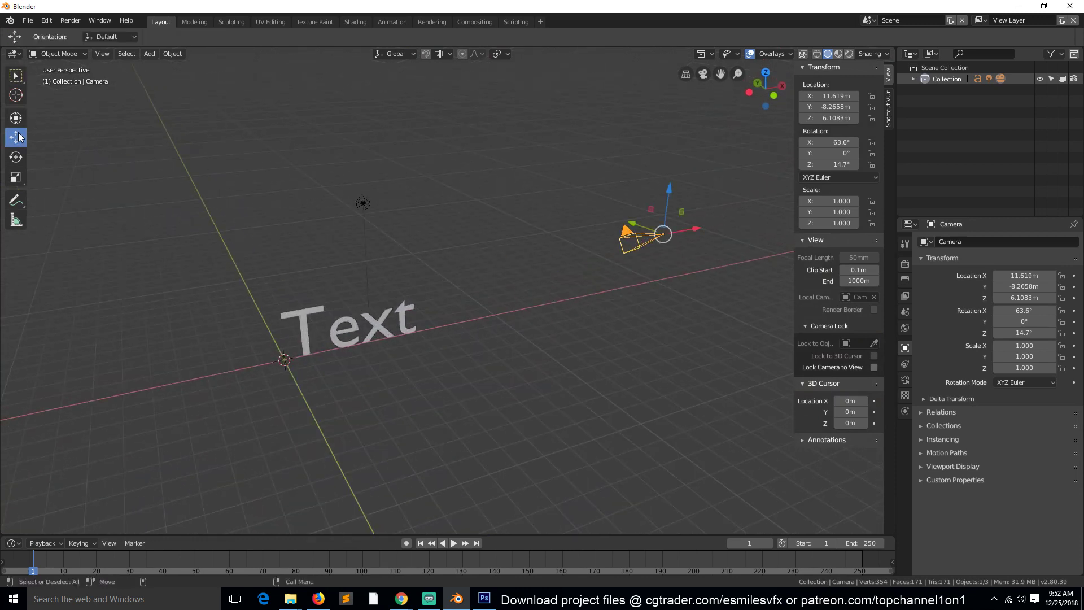
middle_drag(696, 242, 678, 281)
drag(637, 283, 415, 306)
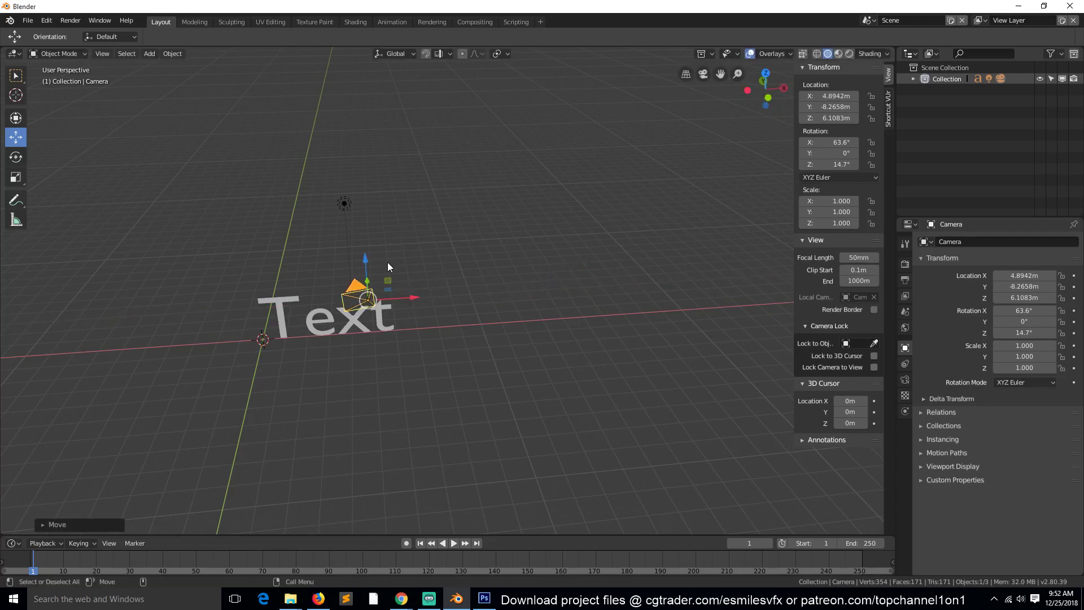
drag(363, 261, 386, 335)
middle_drag(386, 335, 531, 350)
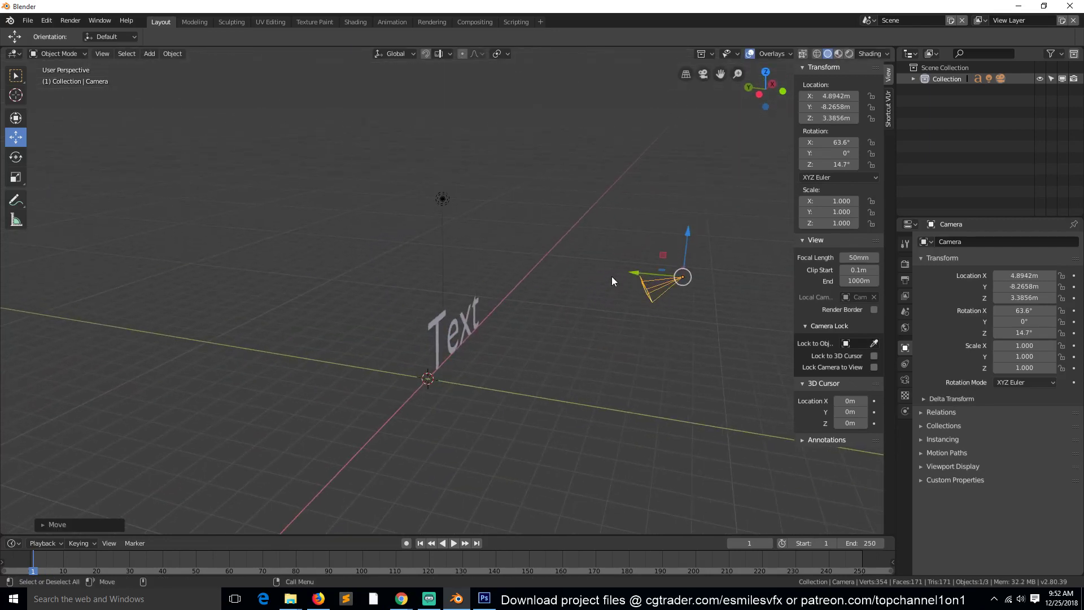
drag(694, 226, 661, 396)
mouse_move(661, 397)
middle_down()
mouse_move(676, 368)
mouse_move(661, 393)
middle_up()
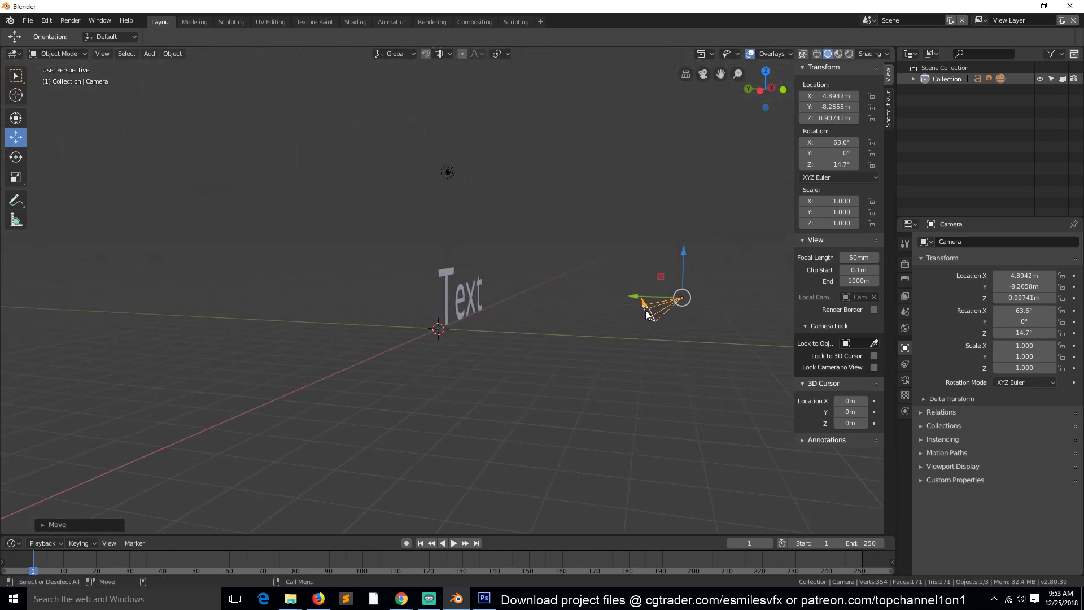
click(704, 76)
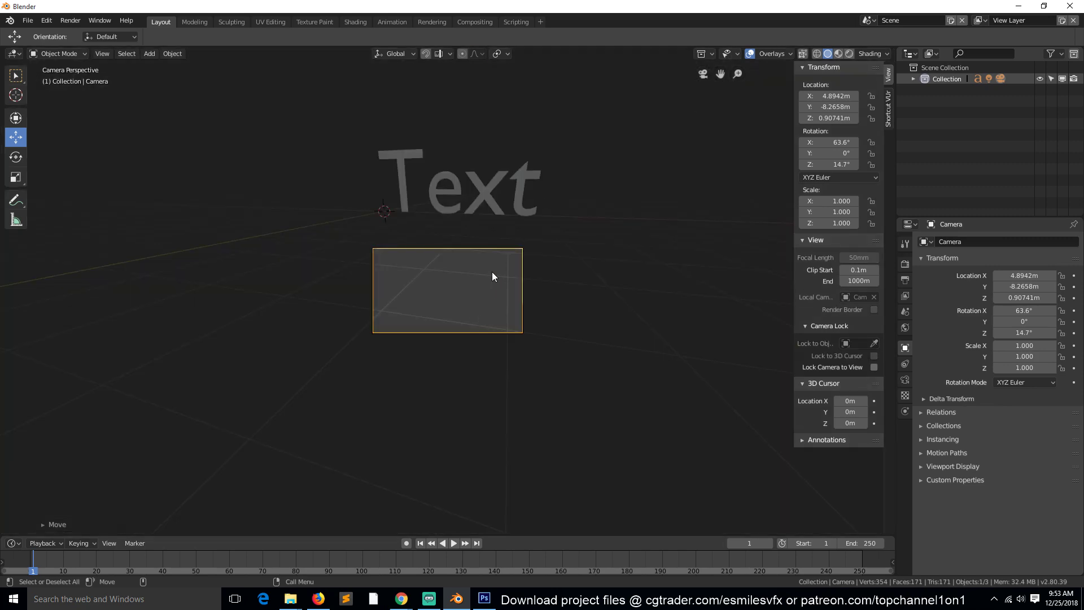
- Rotate the camera upward toward the text to about X 99.7°, Y -9.38°, Z -6.54°
middle_drag(491, 278, 679, 291)
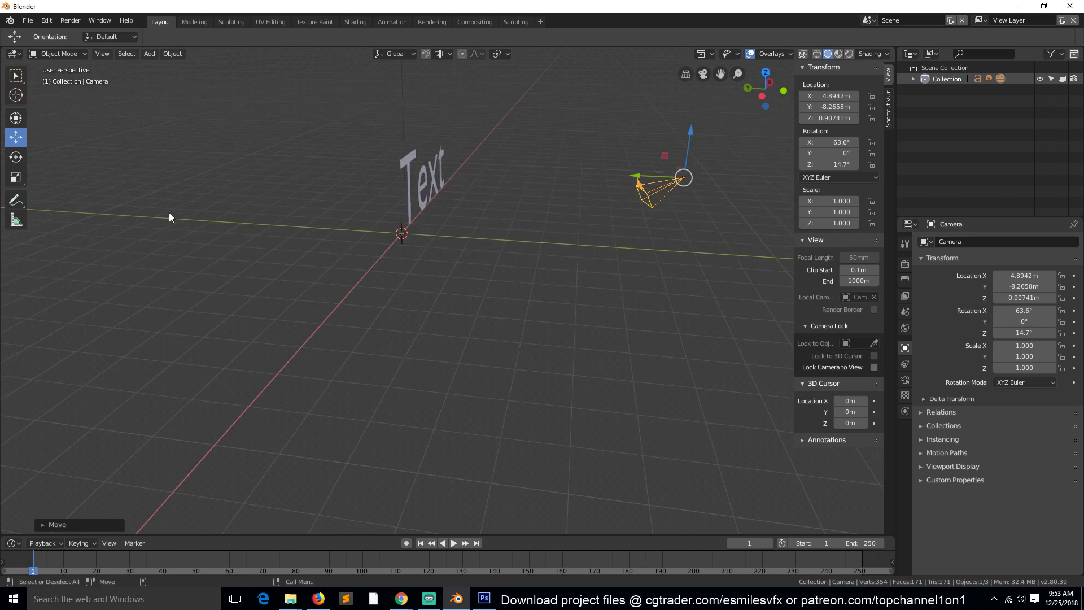
click(16, 158)
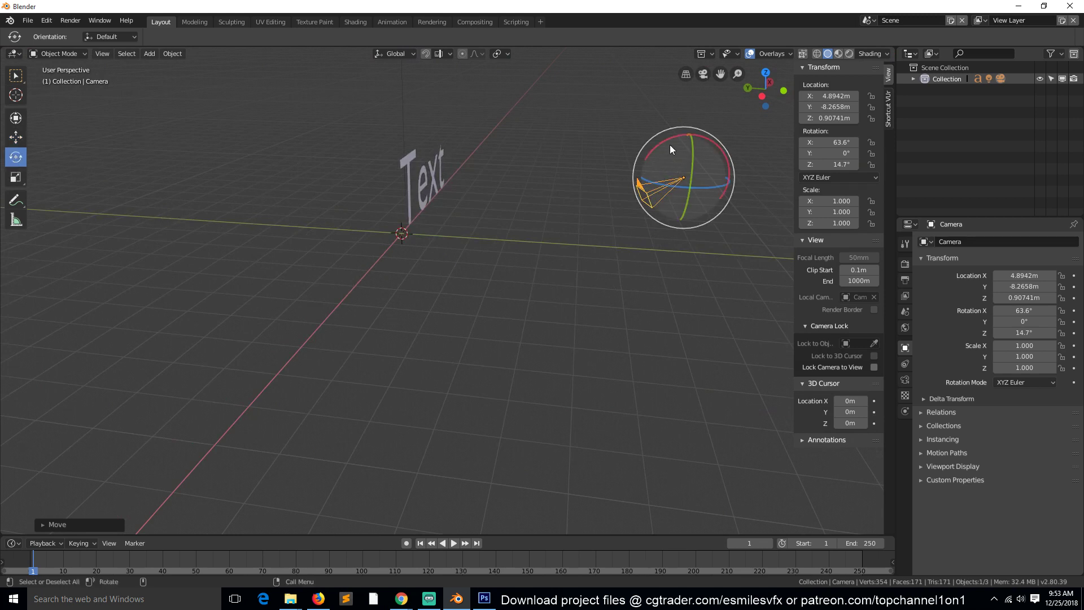
drag(667, 149, 691, 129)
mouse_move(708, 180)
mouse_down()
mouse_move(685, 181)
mouse_move(705, 194)
mouse_move(695, 189)
mouse_up()
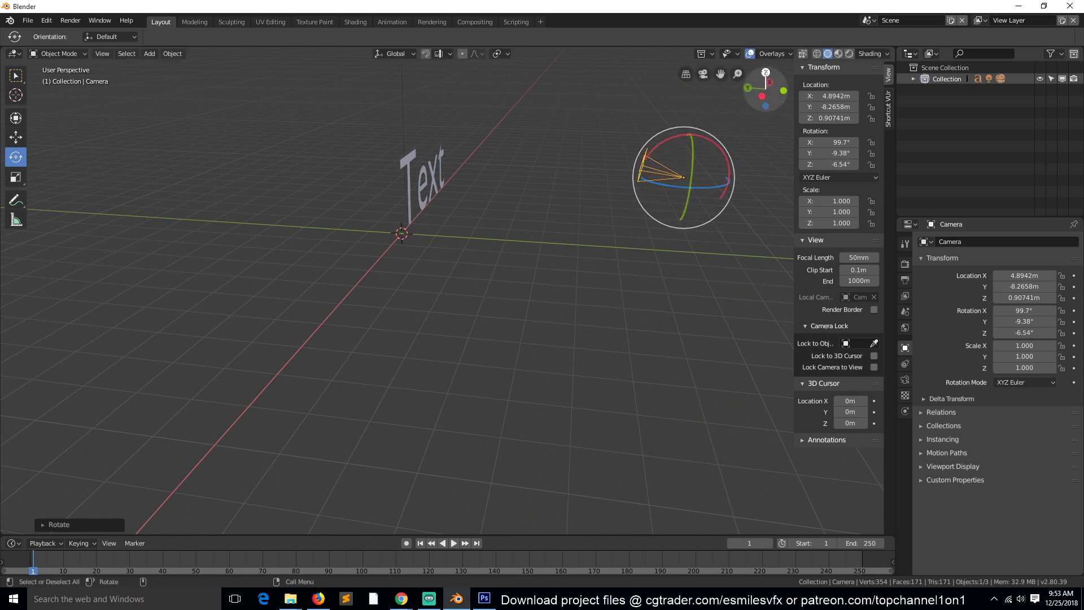
- Straighten the camera from the top view to a rotation of about X 100°, Y 6.93°, Z 1.09° and check the framing
click(766, 72)
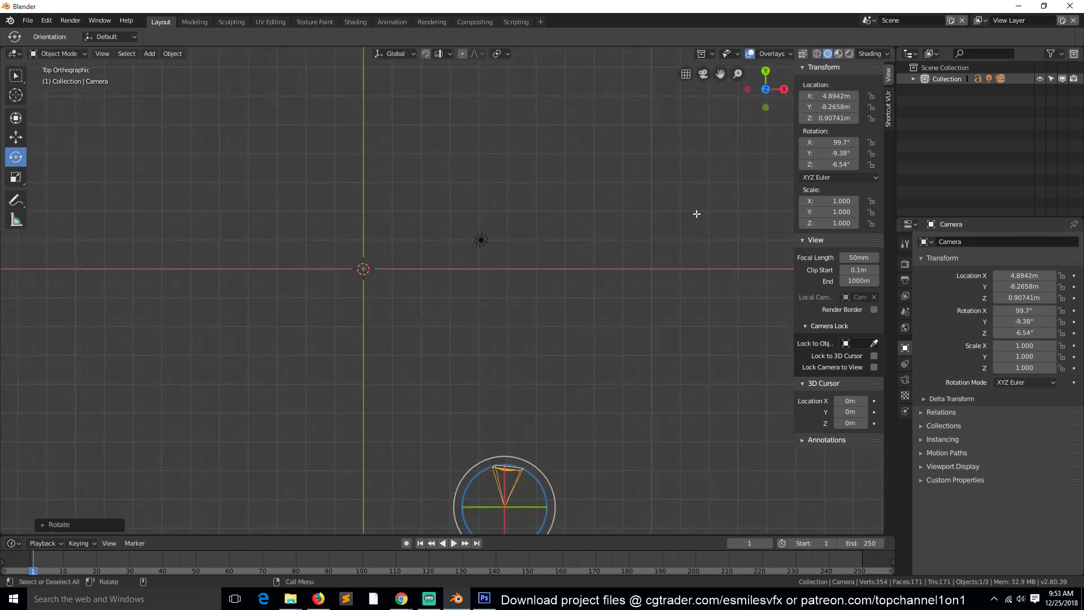
scroll(677, 237, down, 2)
drag(524, 419, 529, 450)
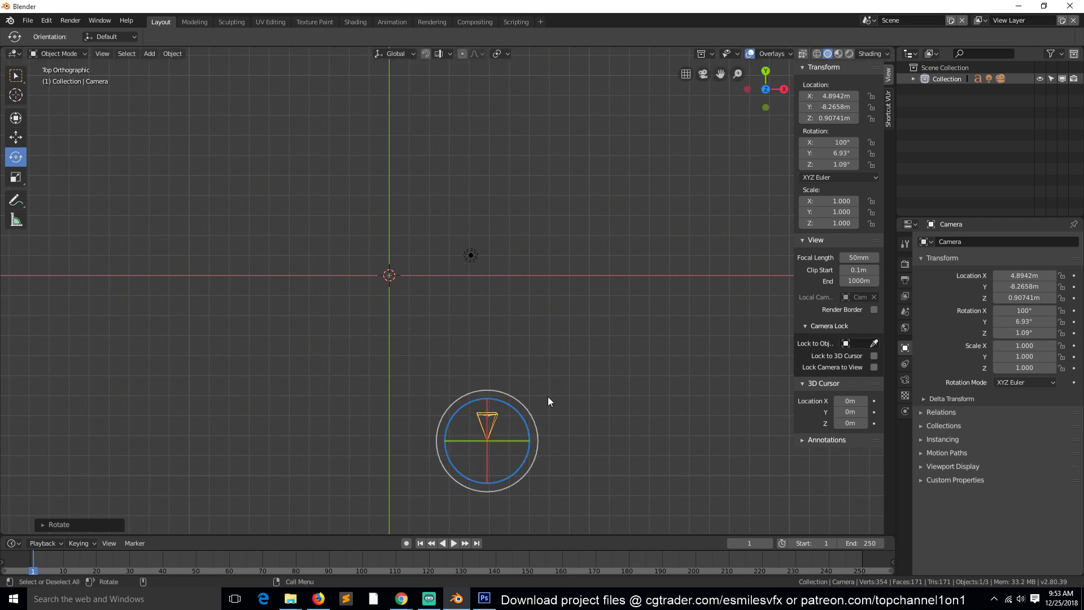
click(704, 73)
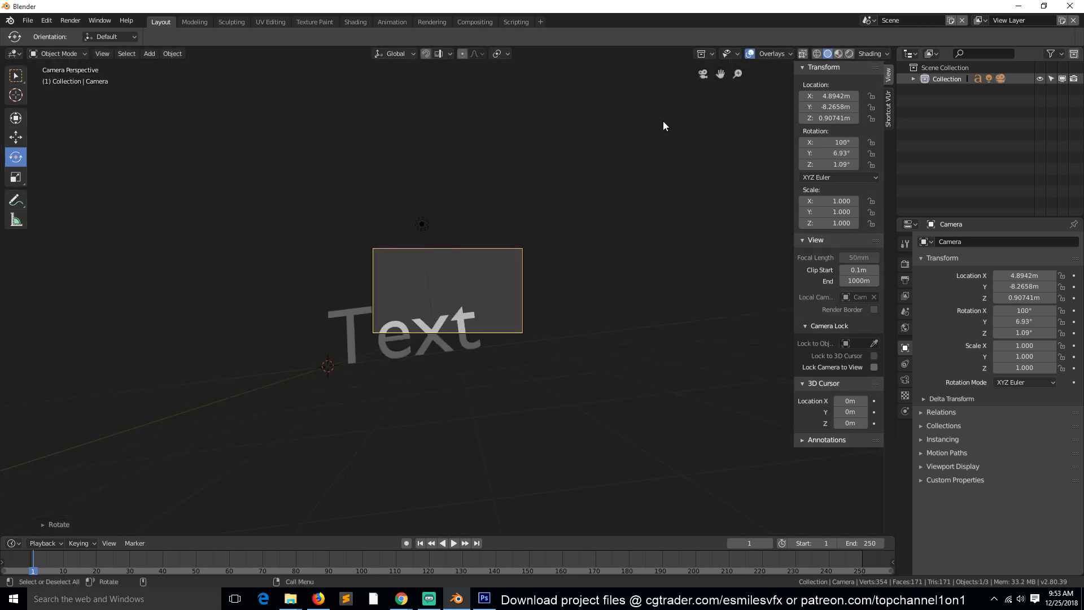
- Move the camera along X to about 2.15 m and return to the camera view
click(16, 118)
click(15, 137)
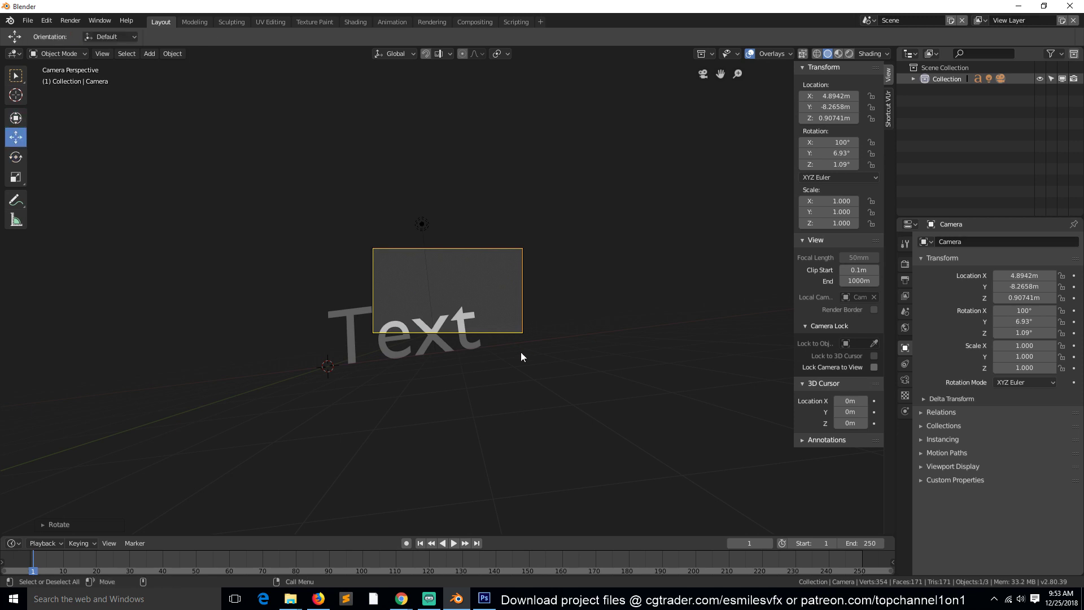
middle_drag(194, 236, 534, 404)
drag(652, 336, 575, 368)
key(KP_0)
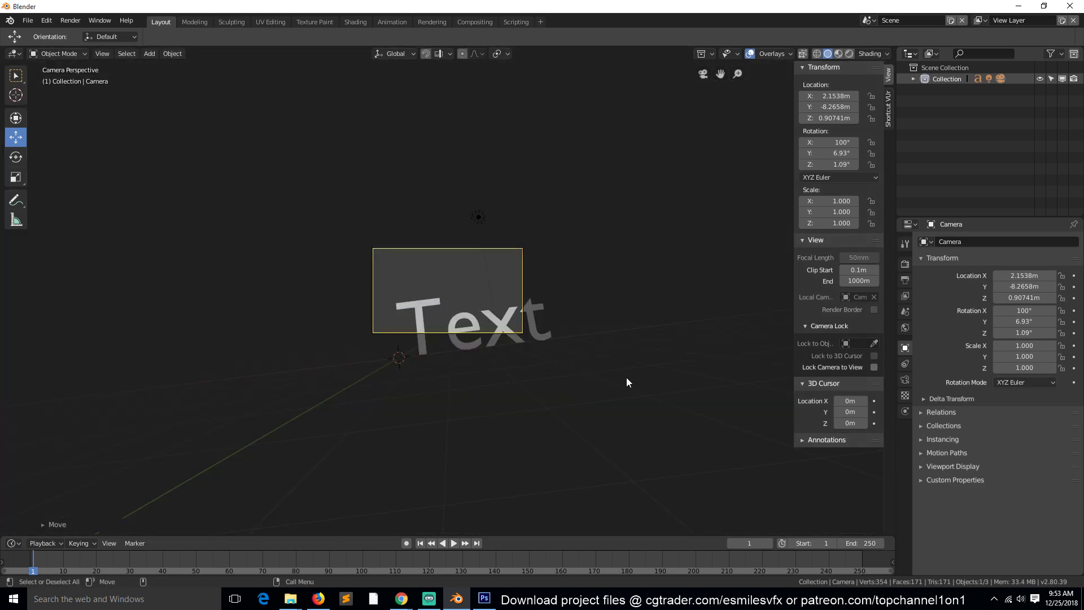
- Rotate the camera around global Y to about -2.8° and move it to about X 3.48 m, Y -8.06 m, Z -0.07 m
key(r)
key(y)
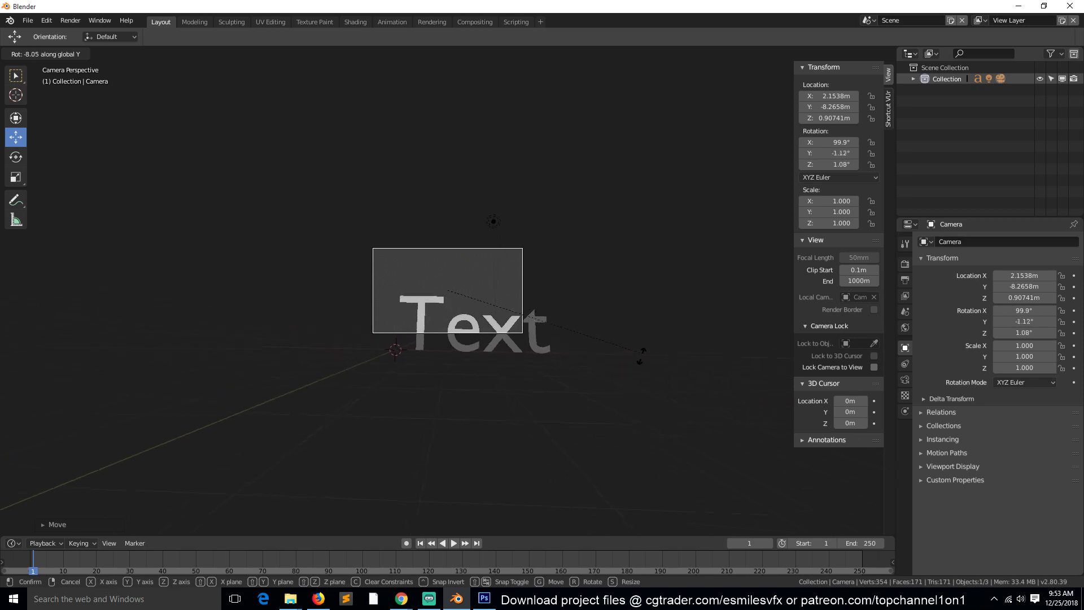
click(648, 353)
key(g)
click(537, 354)
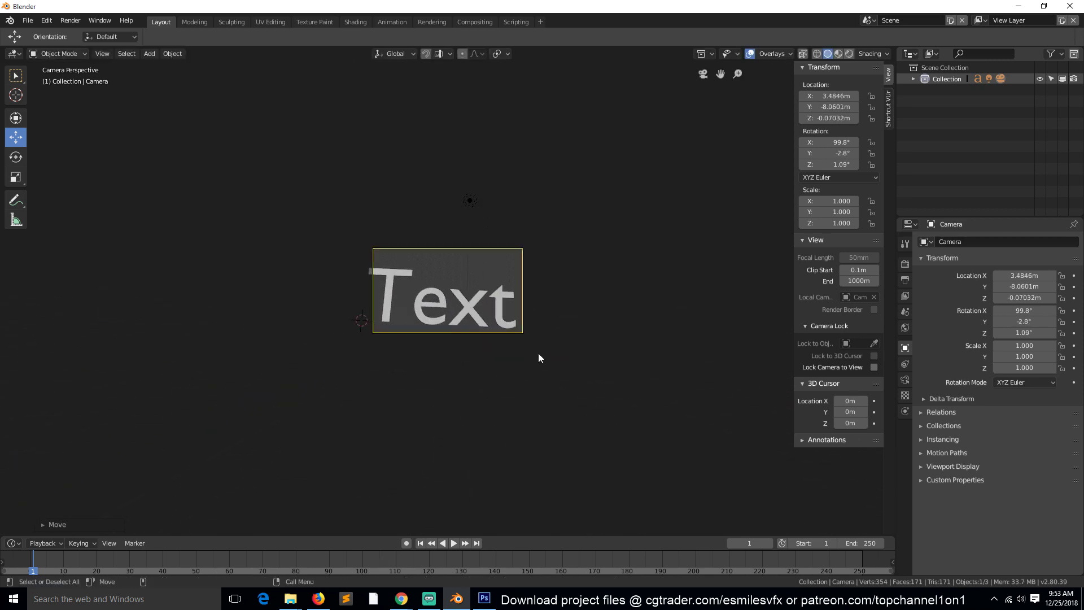
- Roll the camera to about Y 4.75°, Z 2.39° and move it to about X 3.36 m, Y -8.14 m, Z 0.36 m
key(r)
click(547, 358)
key(g)
click(530, 362)
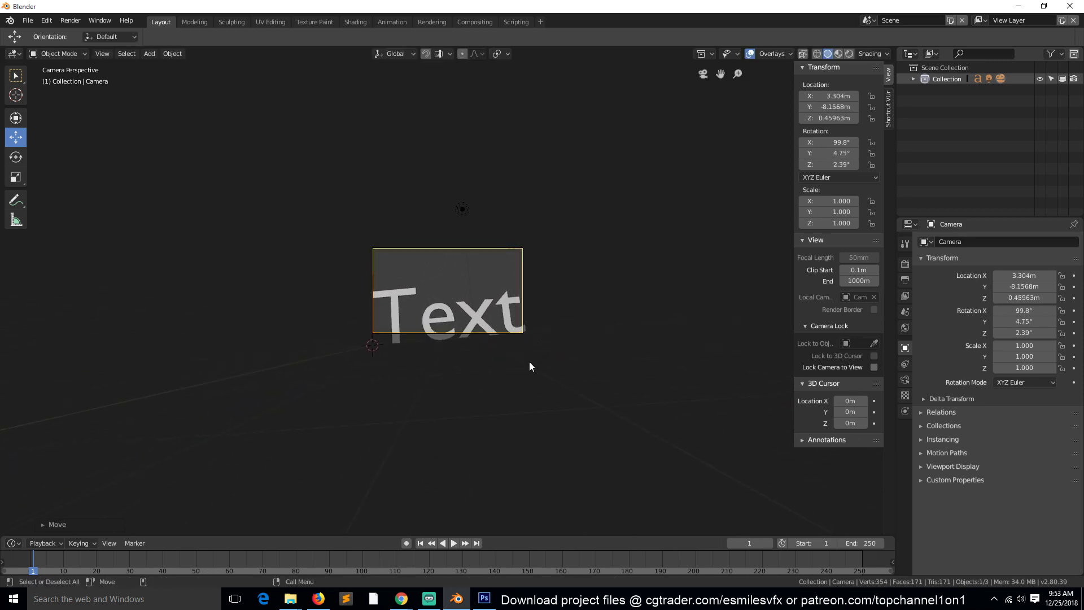
key(g)
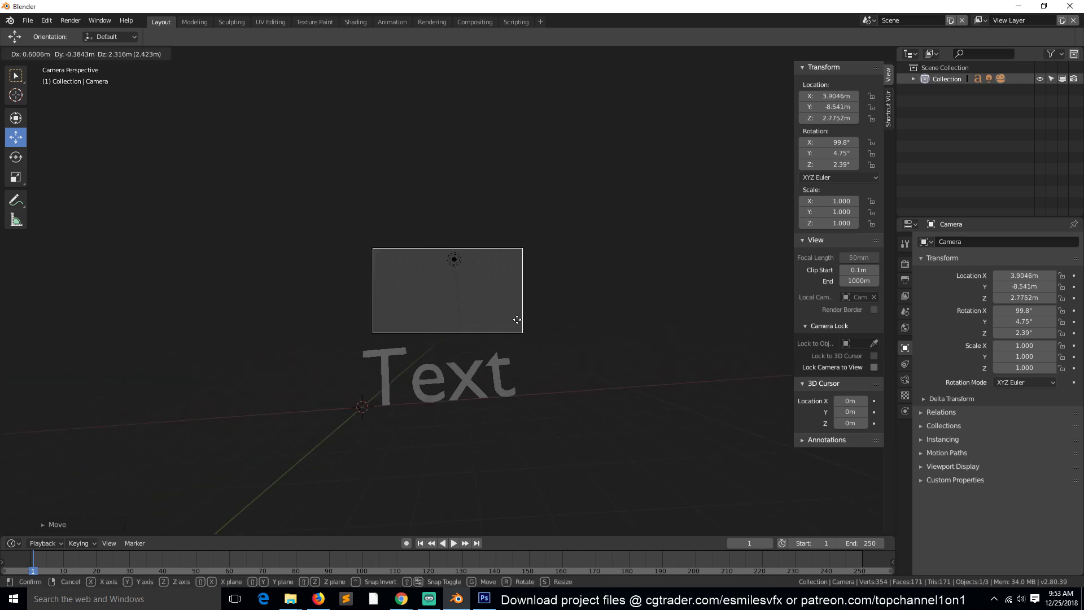
click(520, 407)
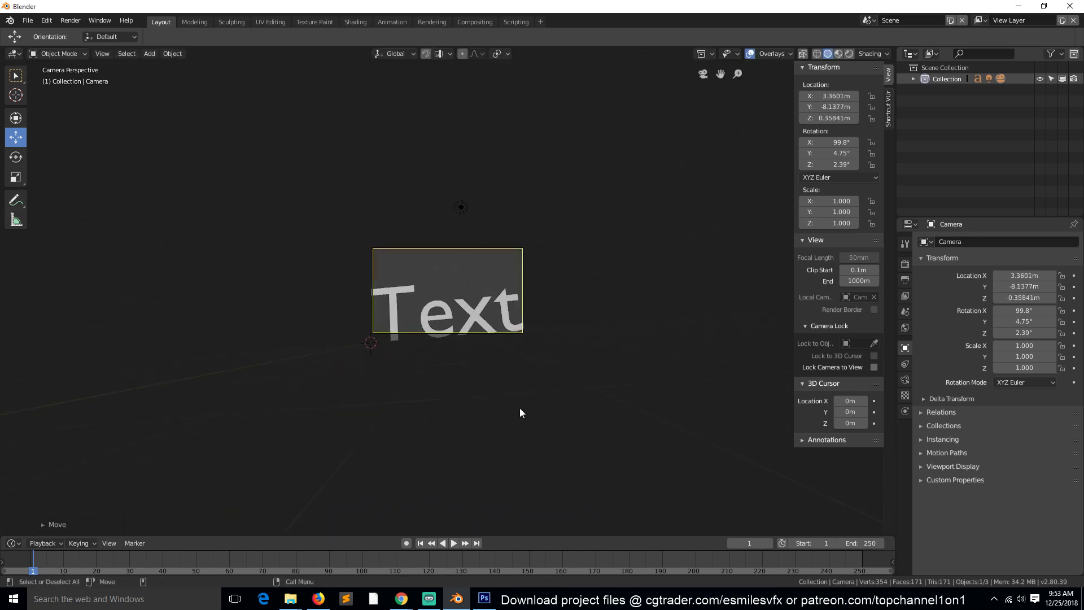
- Lower the camera along global Z to about -0.08 m so the text fits inside the frame
key(g)
key(z)
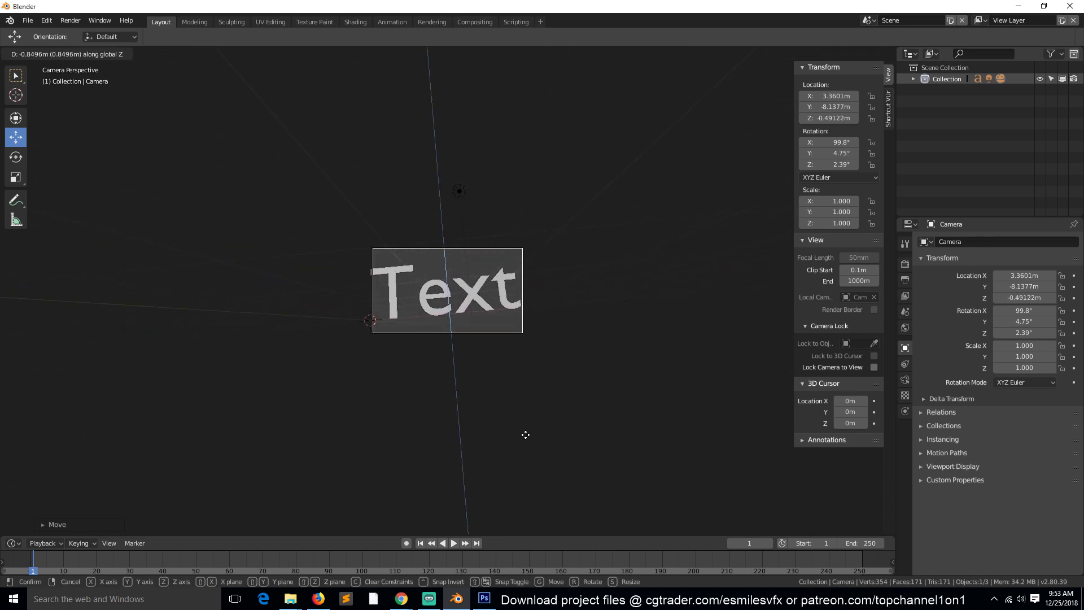
click(532, 426)
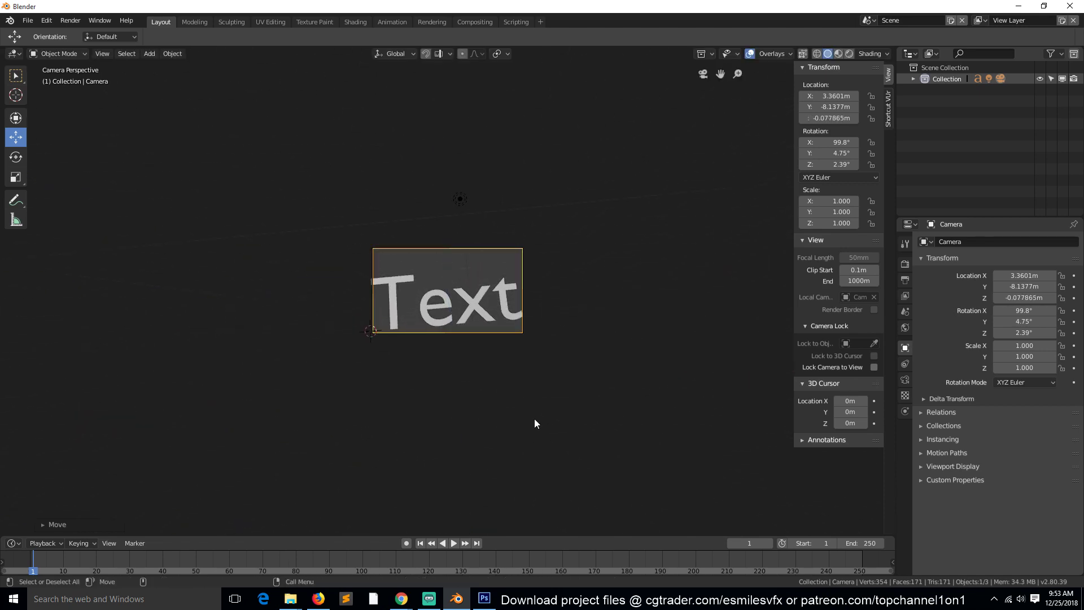
- Pull the camera back along its local Z to about Y -8.6 m, and raise it along local Y to about Z -0.09 m
key(g)
key(z)
key(z)
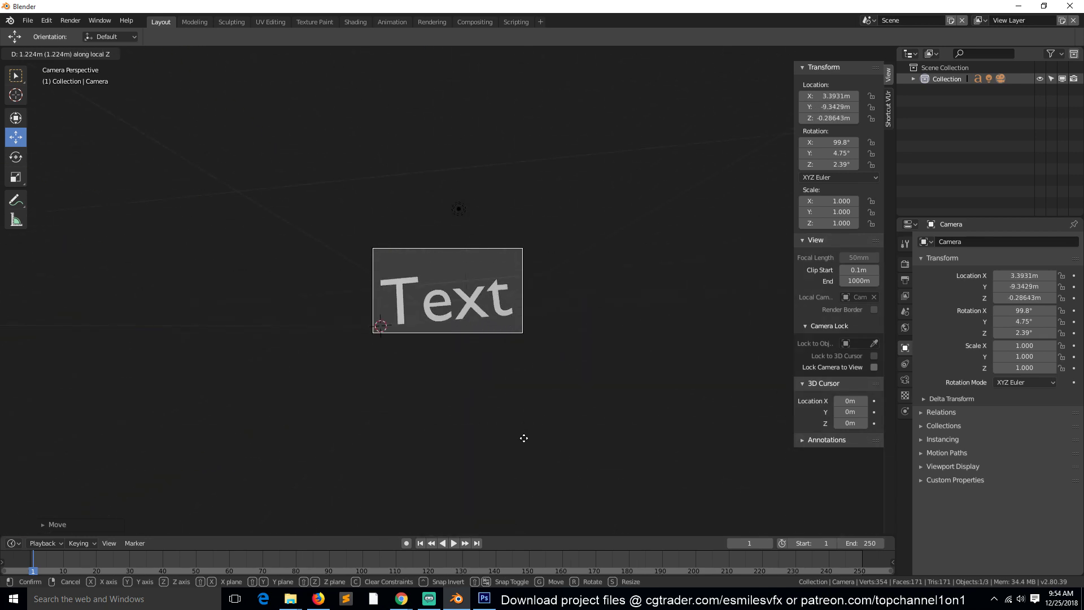
click(526, 433)
key(g)
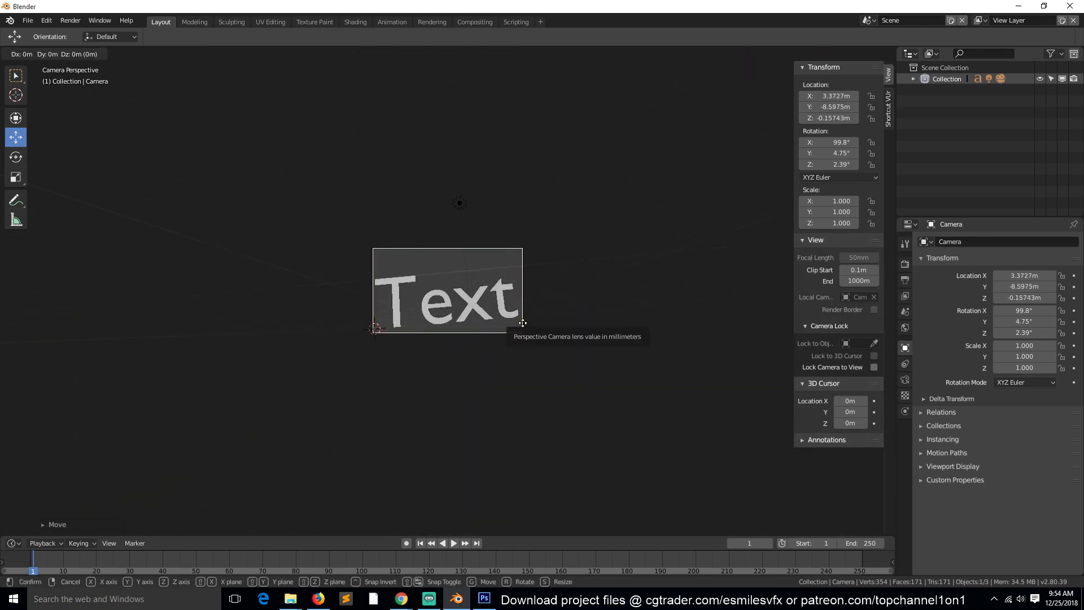
key(y)
key(y)
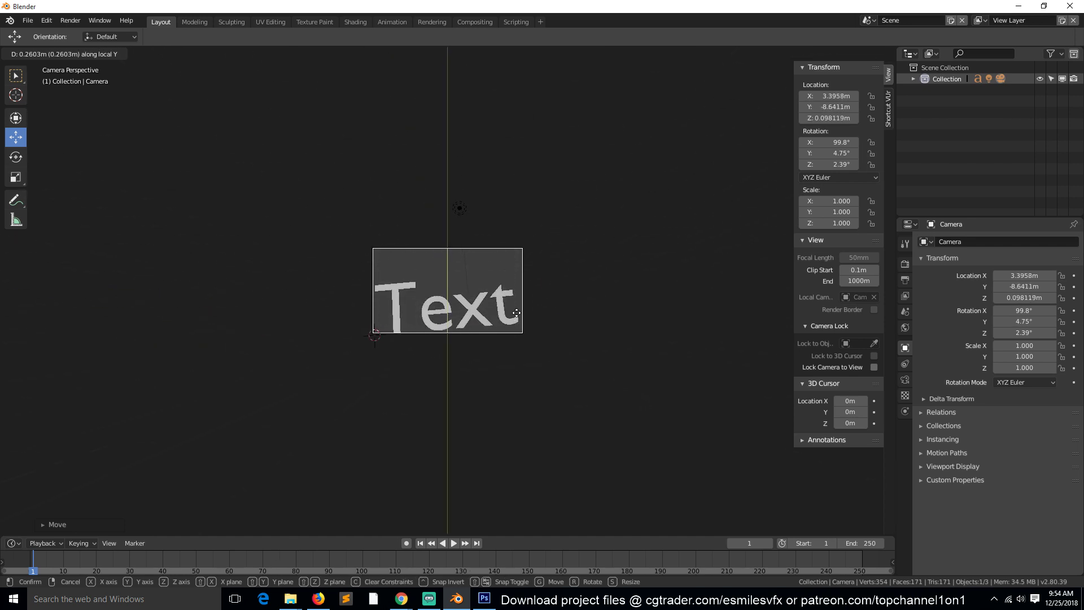
key(y)
- Roll the camera in its own view to a rotation of about Y 1.03°, Z 1.75°
key(r)
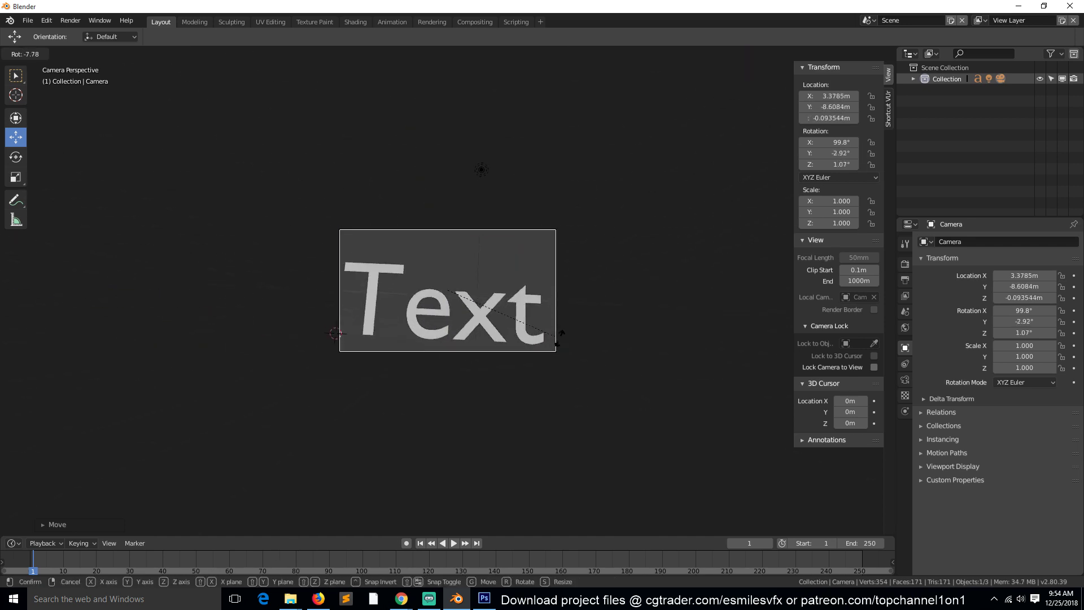
click(559, 341)
key(r)
click(554, 351)
- Raise the camera along global Z to about 1.07 m
key(g)
key(z)
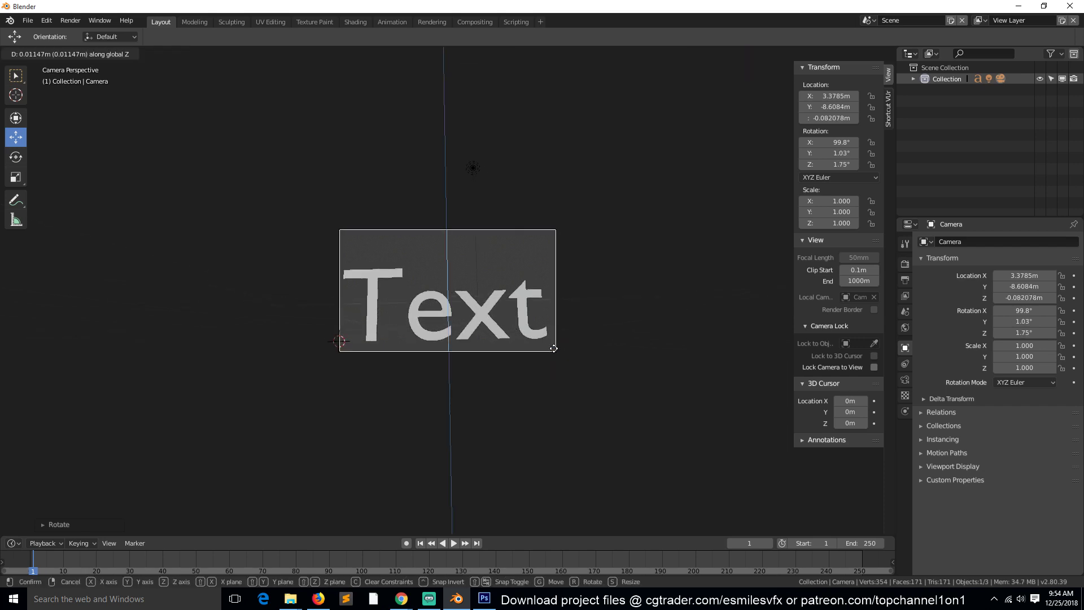
click(568, 305)
key(g)
key(z)
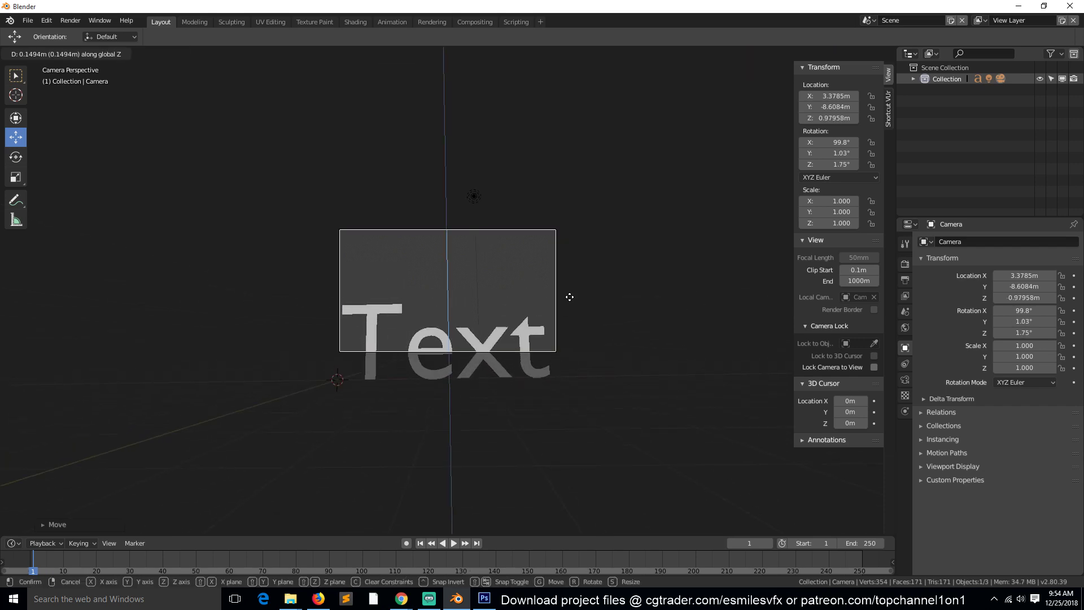
click(571, 299)
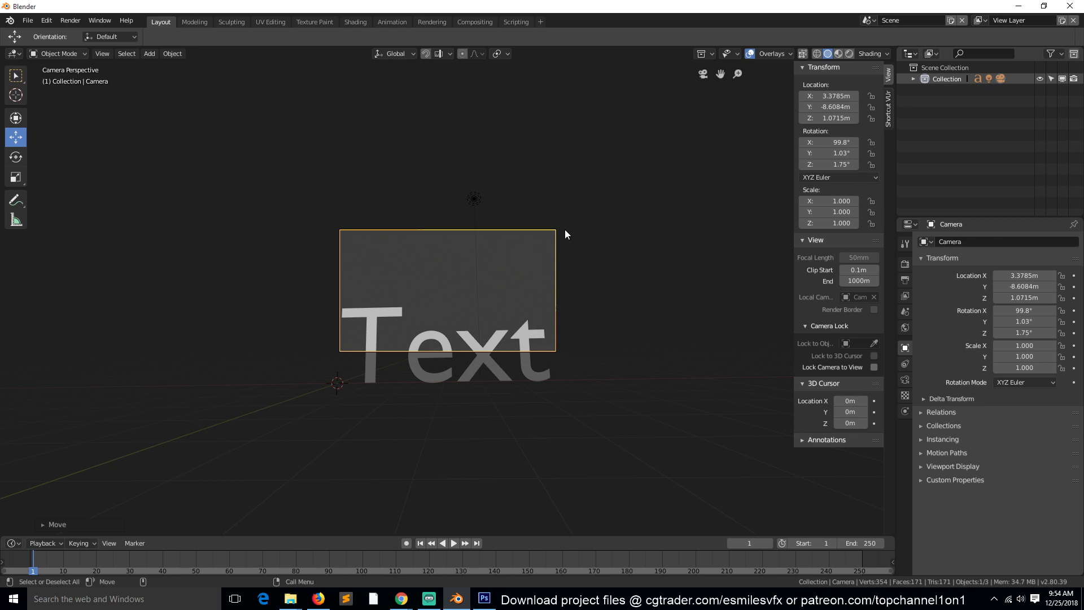
- Tilt the camera around global X to a rotation of about 88.2°
key(r)
key(x)
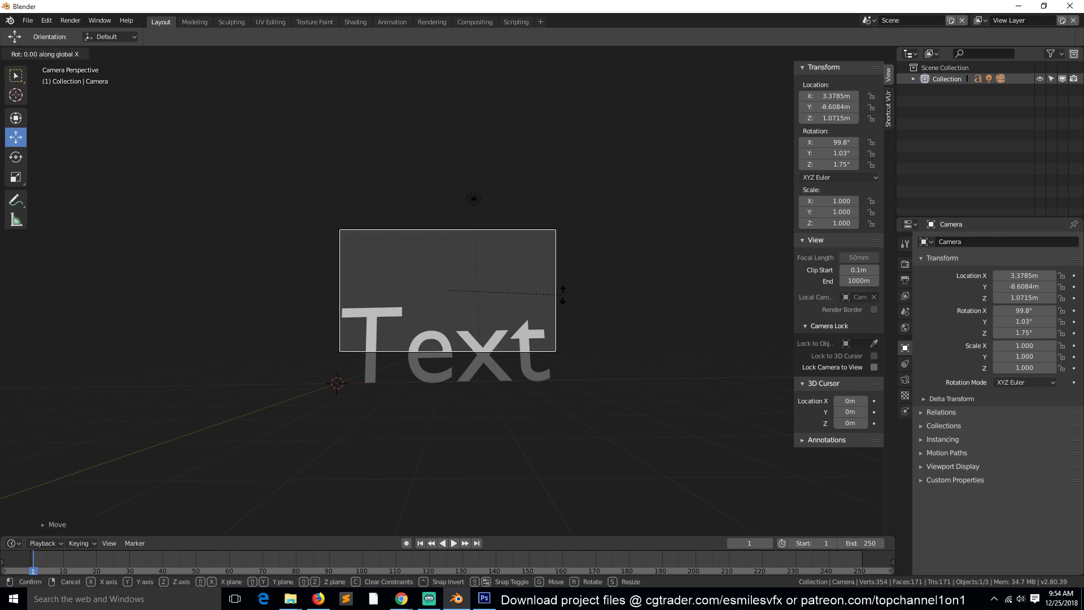
click(561, 322)
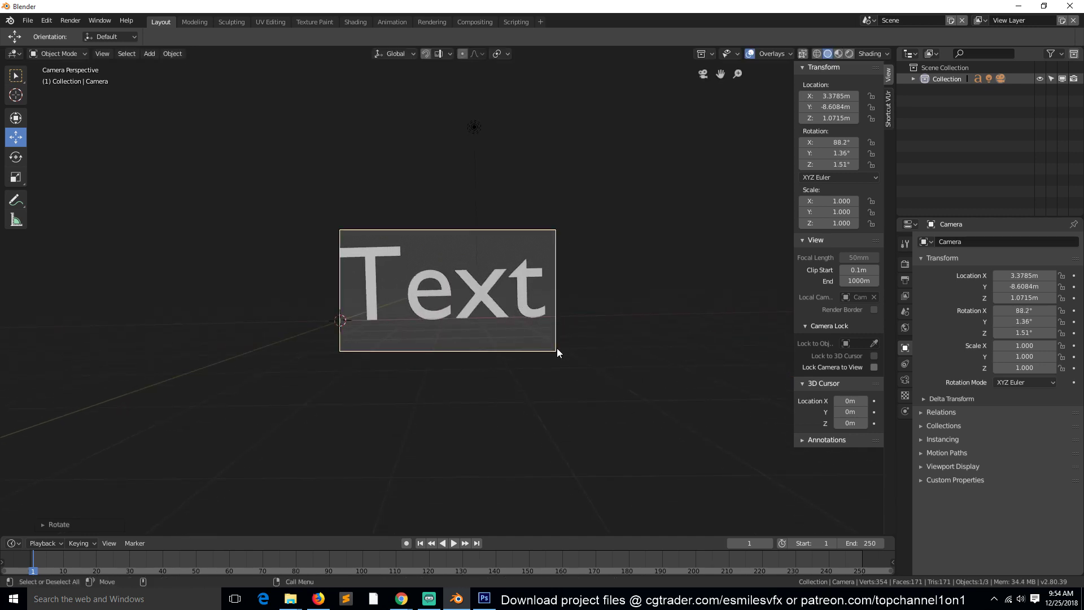
- Raise the camera along global Z and pull it back along local Z to about Y -11.79 m, Z 1.56 m
key(g)
key(z)
click(566, 328)
key(z)
key(z)
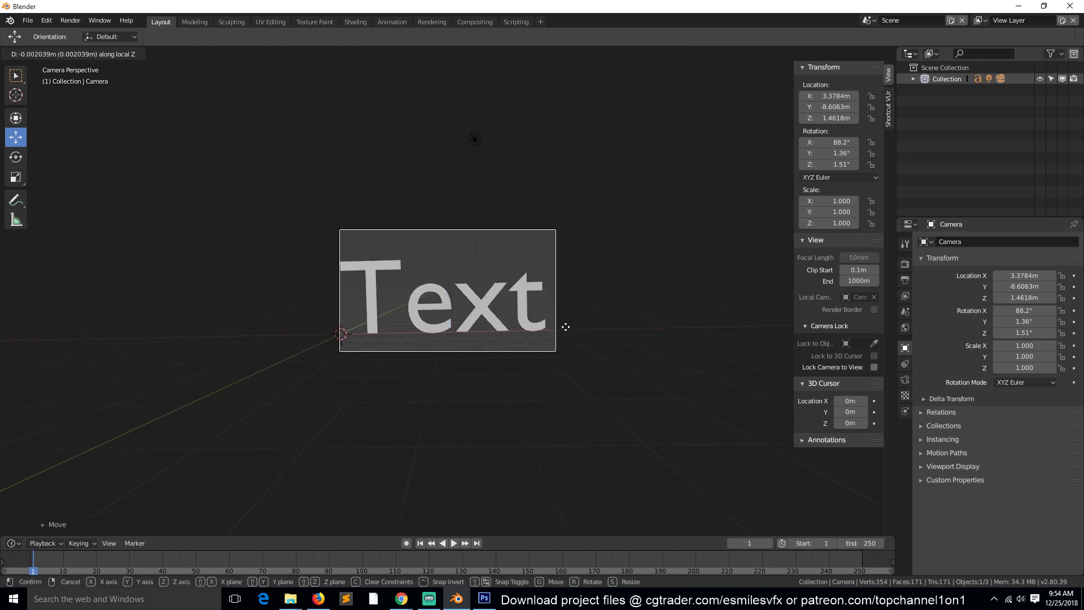
click(559, 370)
- Replace the text object's wording with BLENDER in Edit Mode and return to Object Mode
middle_drag(560, 371, 474, 317)
scroll(574, 344, down, 3)
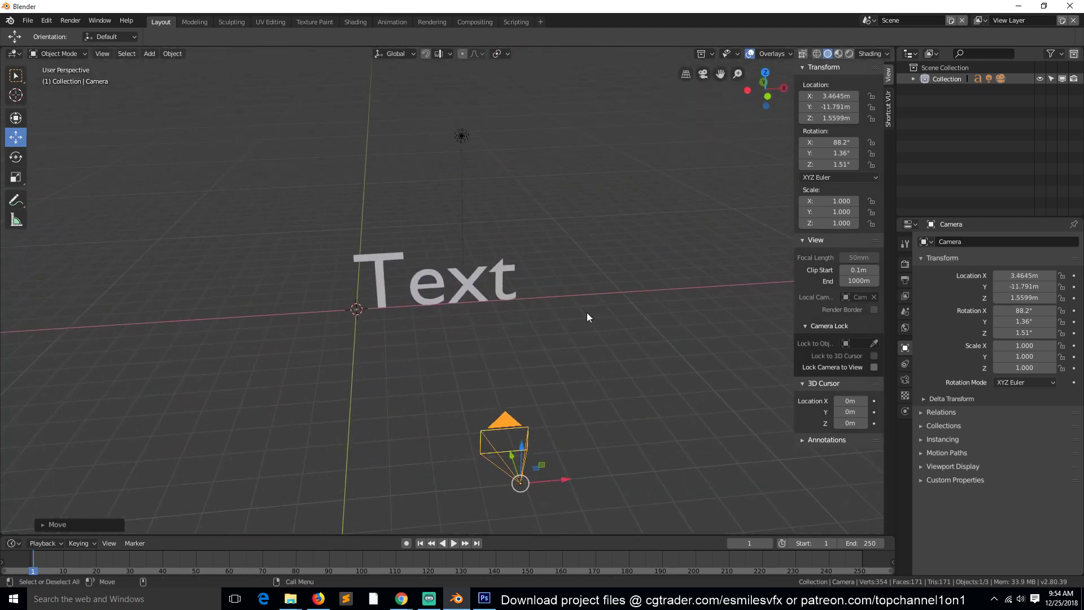
click(379, 269)
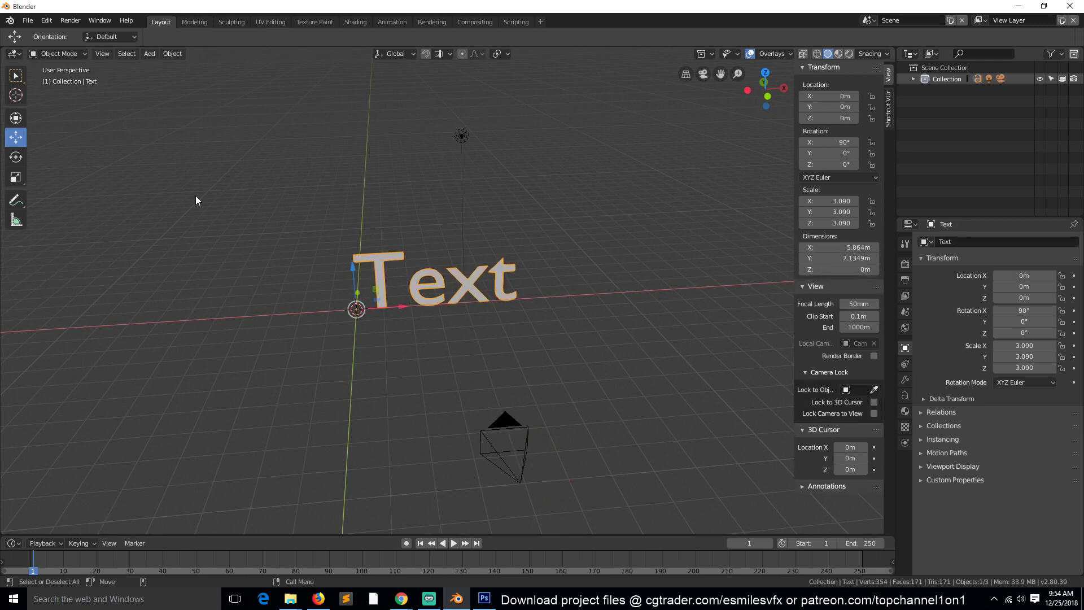
key(alt+a)
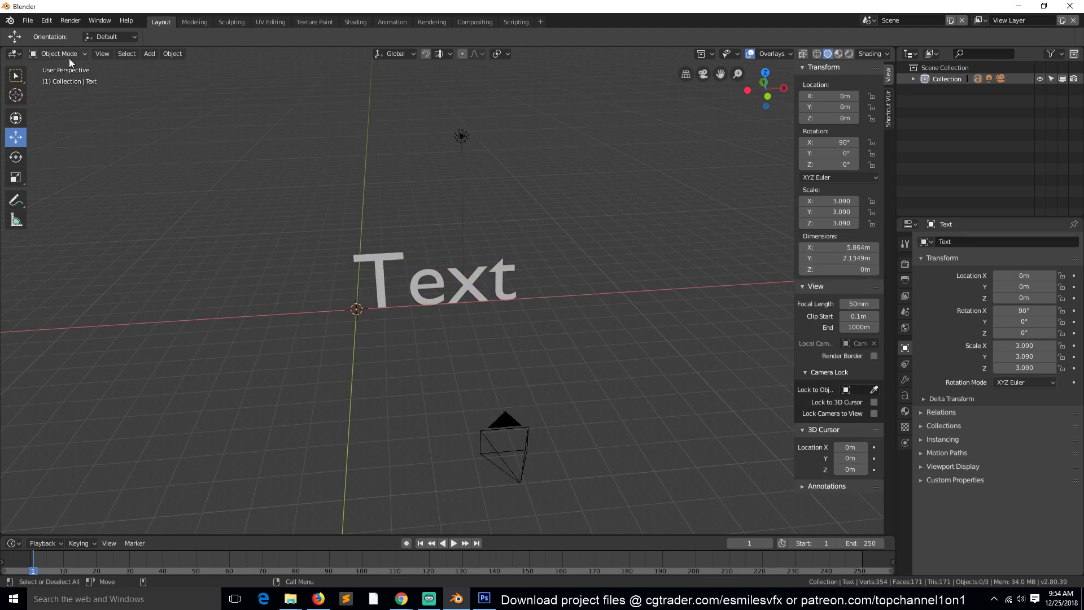
click(70, 54)
click(408, 284)
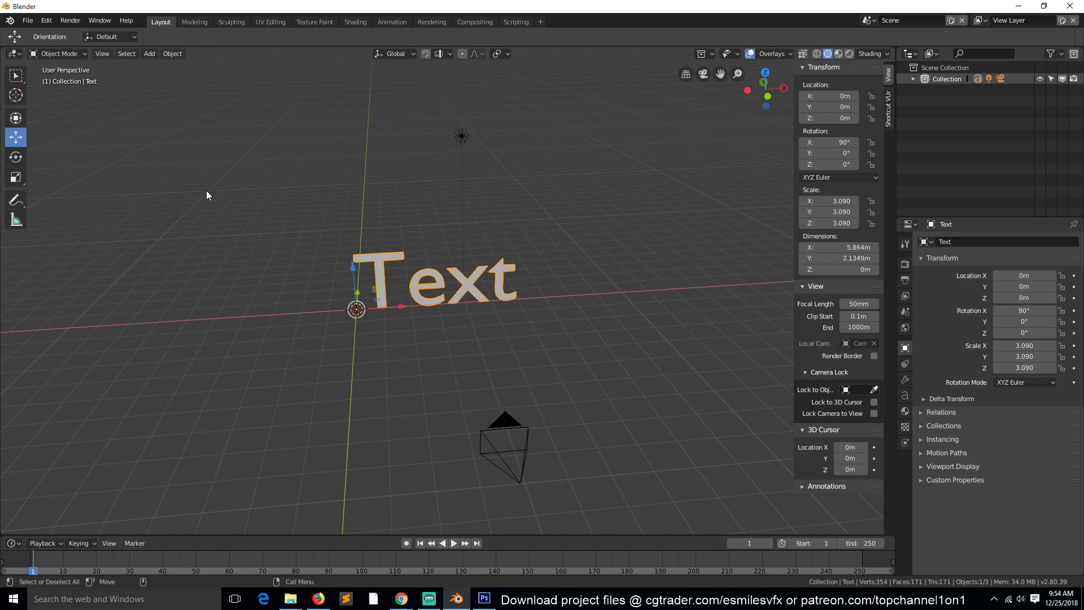
click(62, 82)
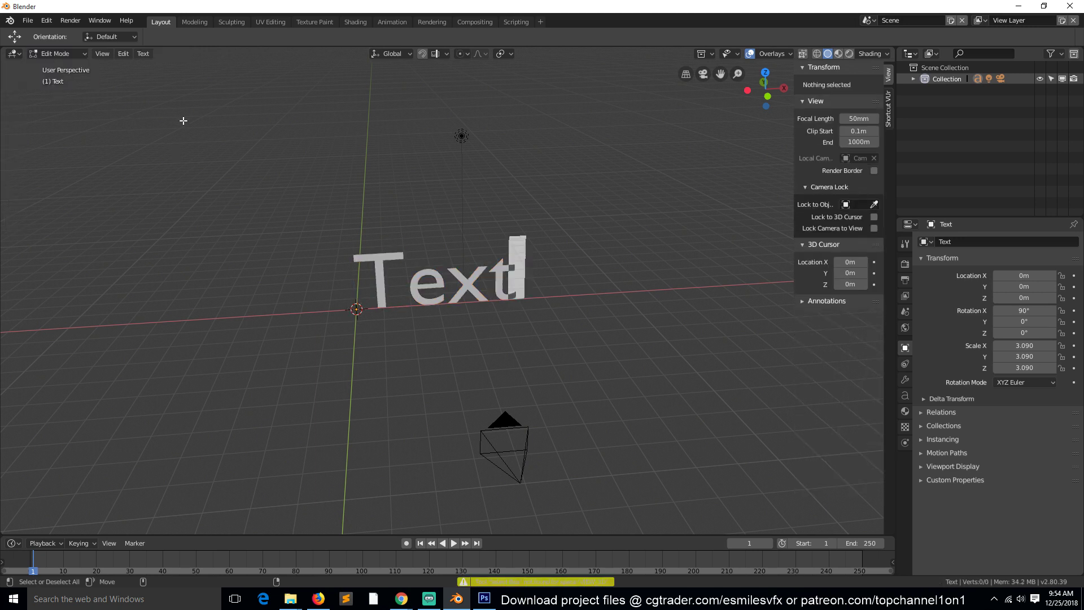
key(BackSpace)
key(BackSpace)
key(BackSpace)
key(BackSpace)
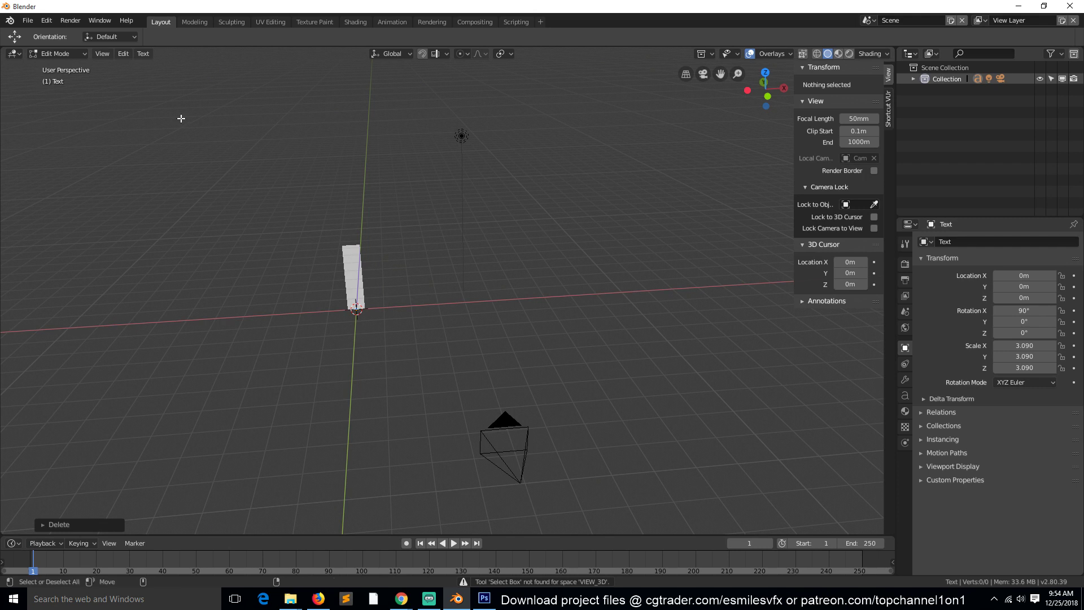
text(BLENDER)
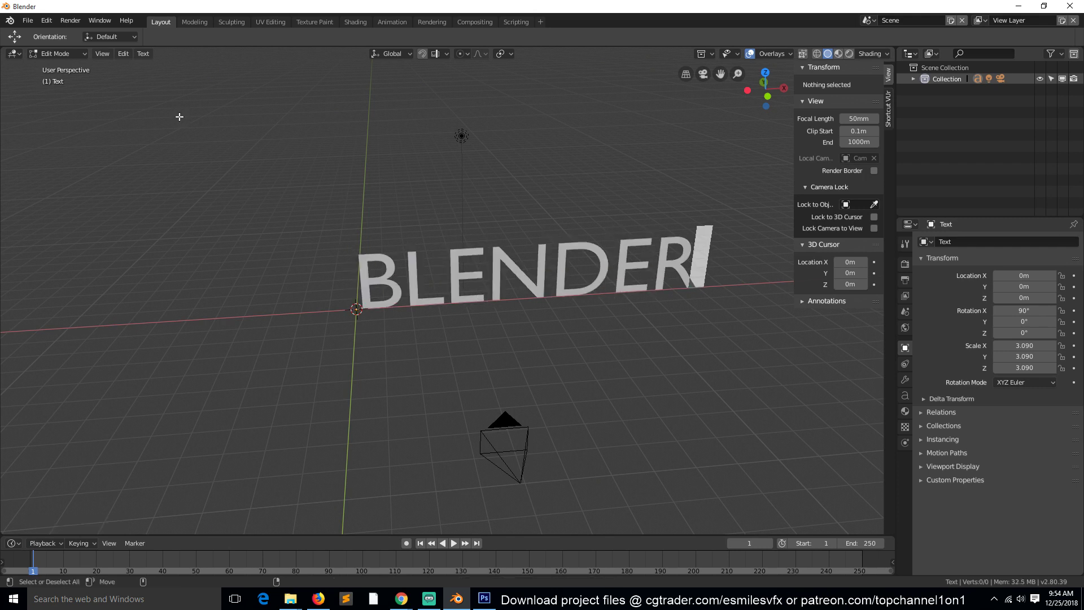
key(Tab)
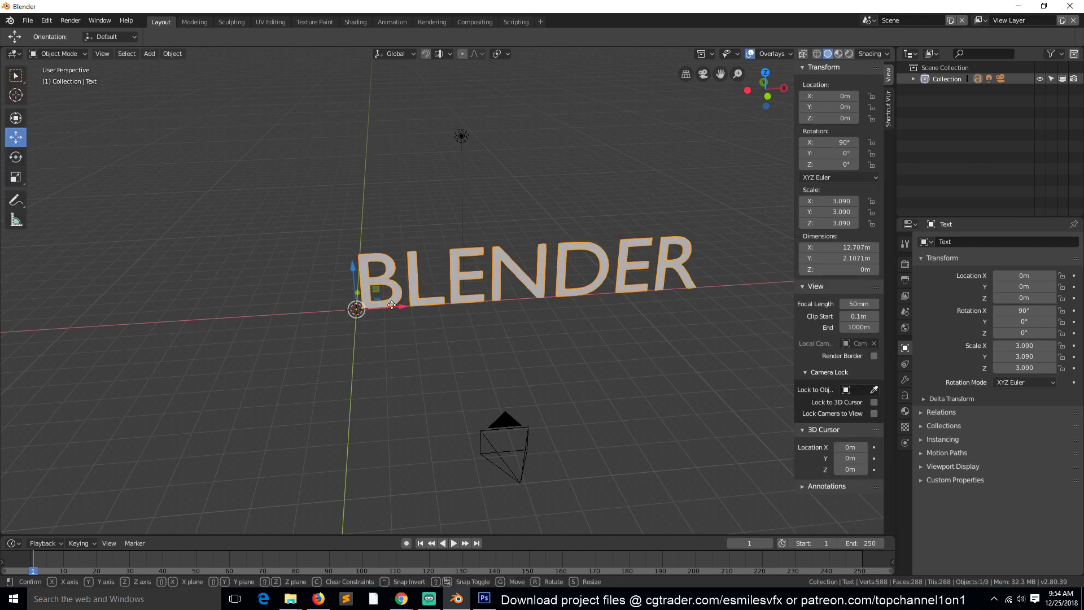
- Move the BLENDER text along the X axis to about -4.21 m
key(g)
key(x)
click(282, 296)
key(KP_0)
- Try the Wireframe, Solid and LookDev viewport shading modes and switch to Rendered shading
middle_drag(283, 296, 362, 346)
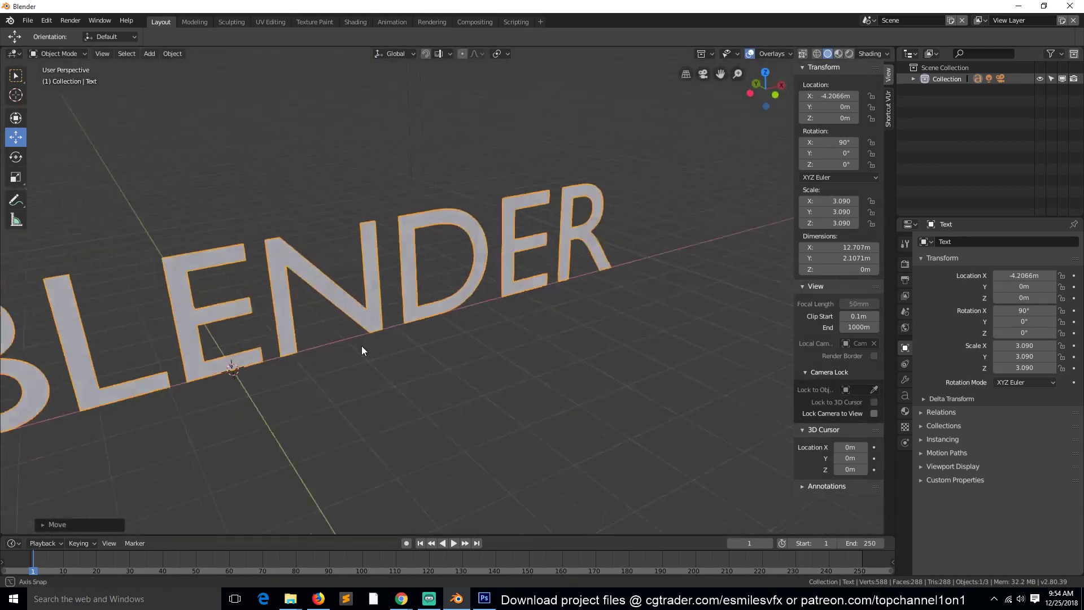
scroll(370, 346, down, 4)
scroll(368, 347, up, 4)
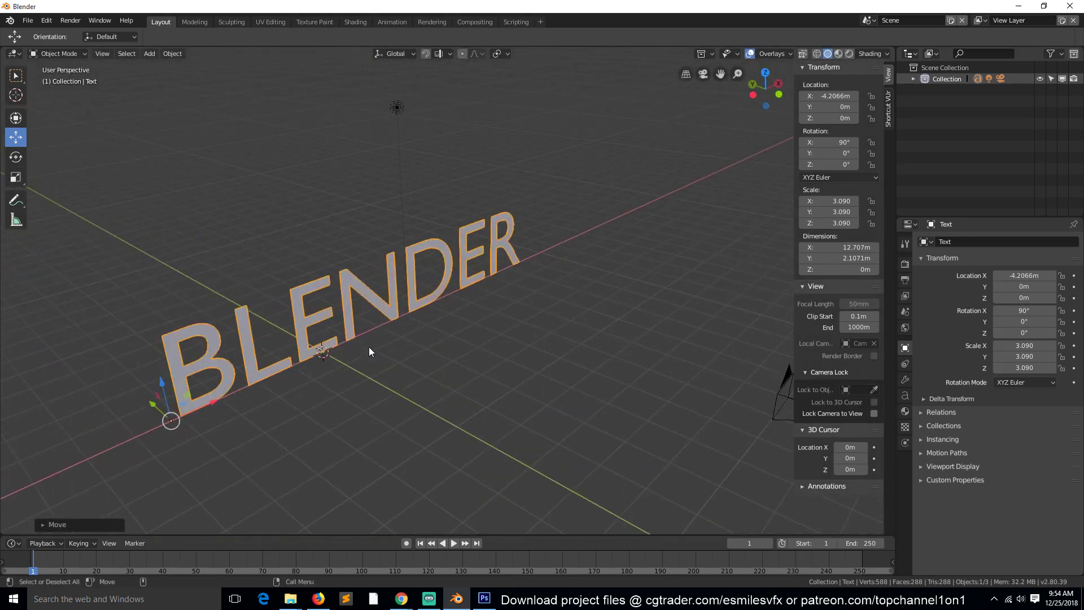
click(817, 54)
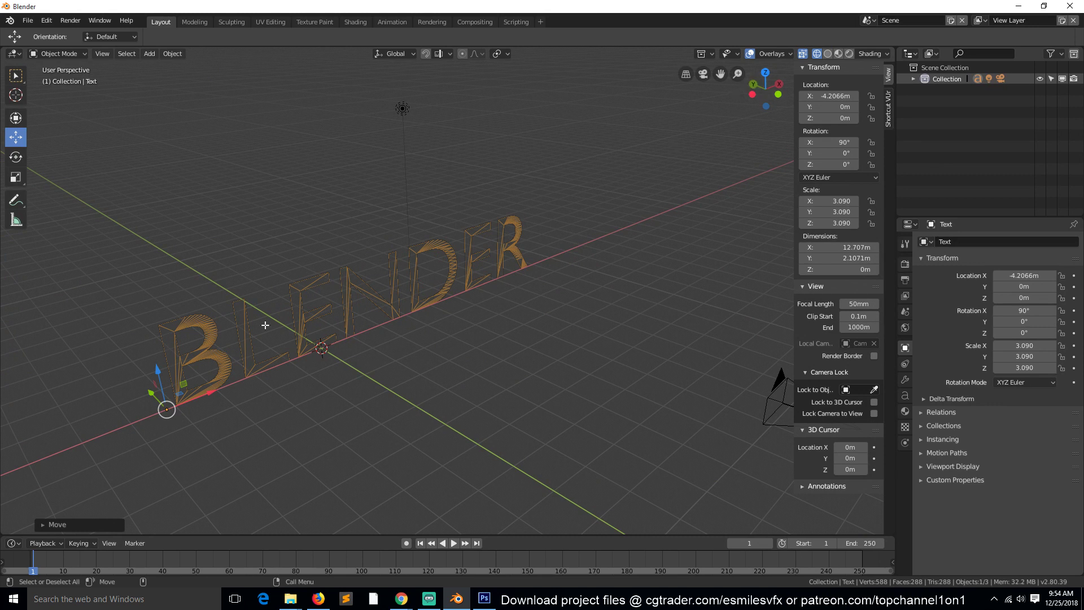
click(828, 53)
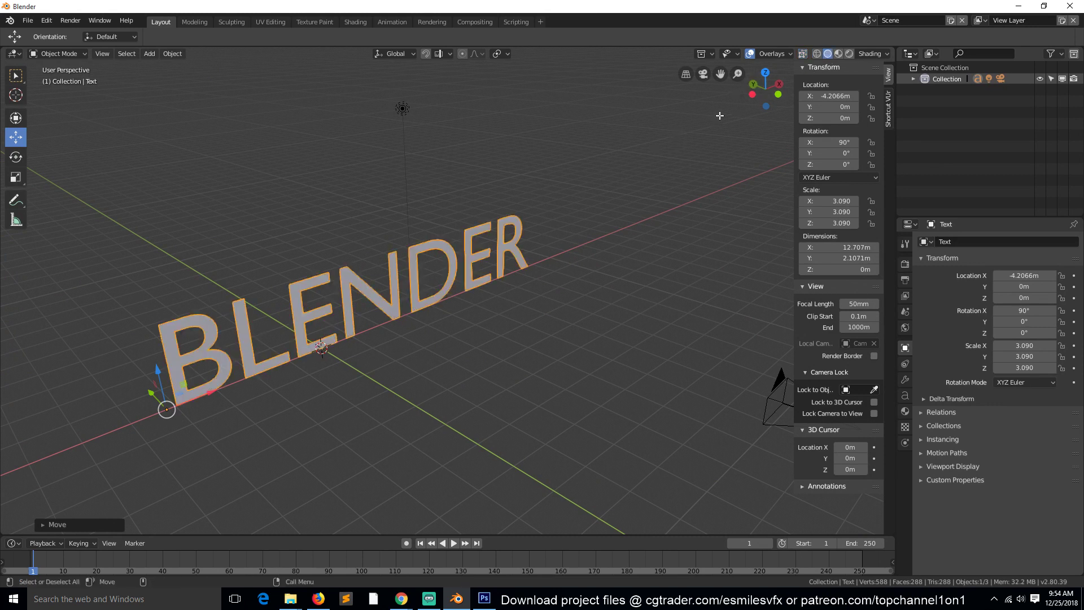
click(838, 53)
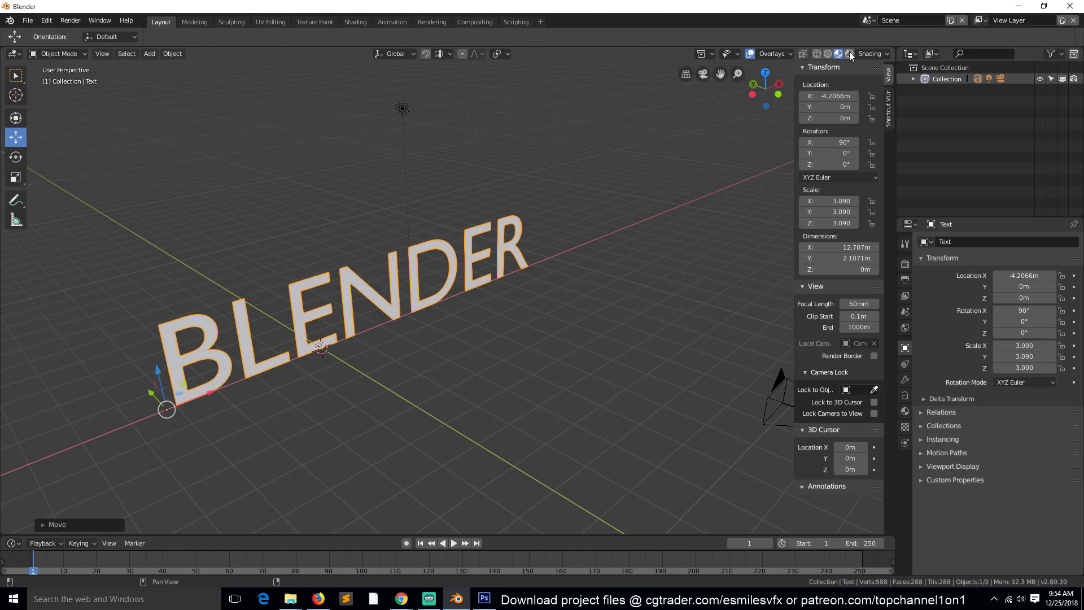
click(849, 53)
- Move the existing light along Y to about -3.11 m so it shines on the front of the text
mouse_move(604, 195)
middle_down()
mouse_move(541, 248)
mouse_move(503, 246)
middle_up()
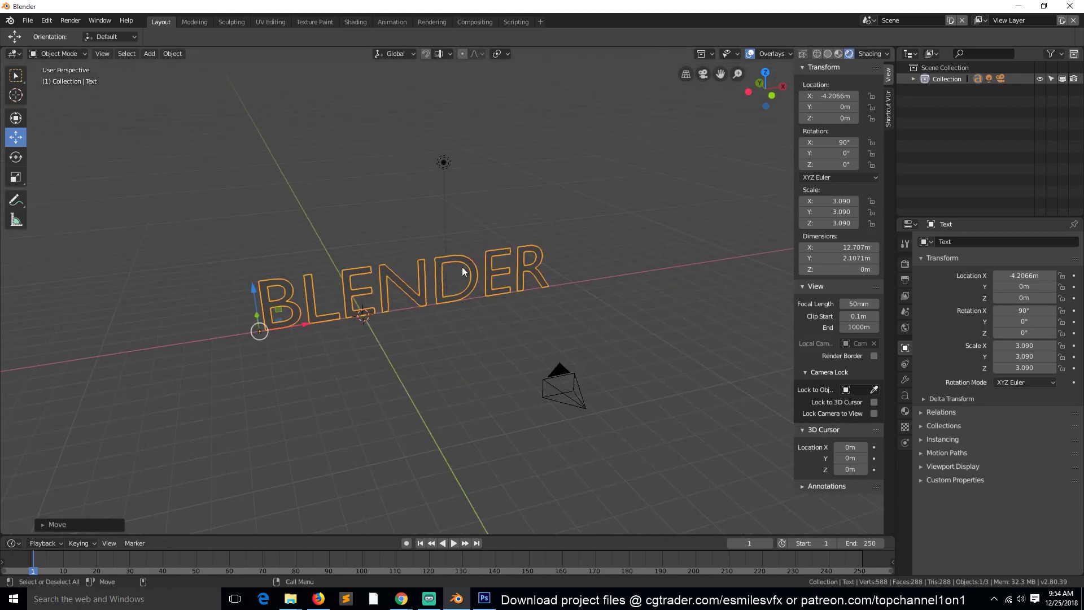
click(472, 215)
click(444, 165)
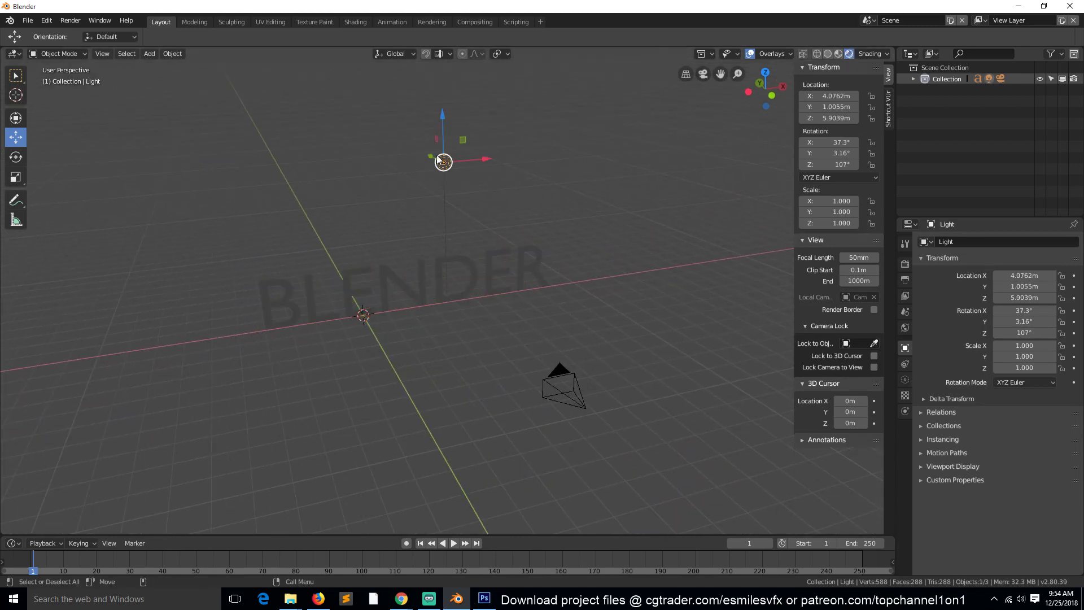
mouse_move(450, 192)
middle_down()
mouse_move(475, 180)
mouse_move(451, 175)
middle_up()
drag(371, 164, 452, 188)
- Add a plane under the text and scale it to about 11.99 as a floor
key(shift+a)
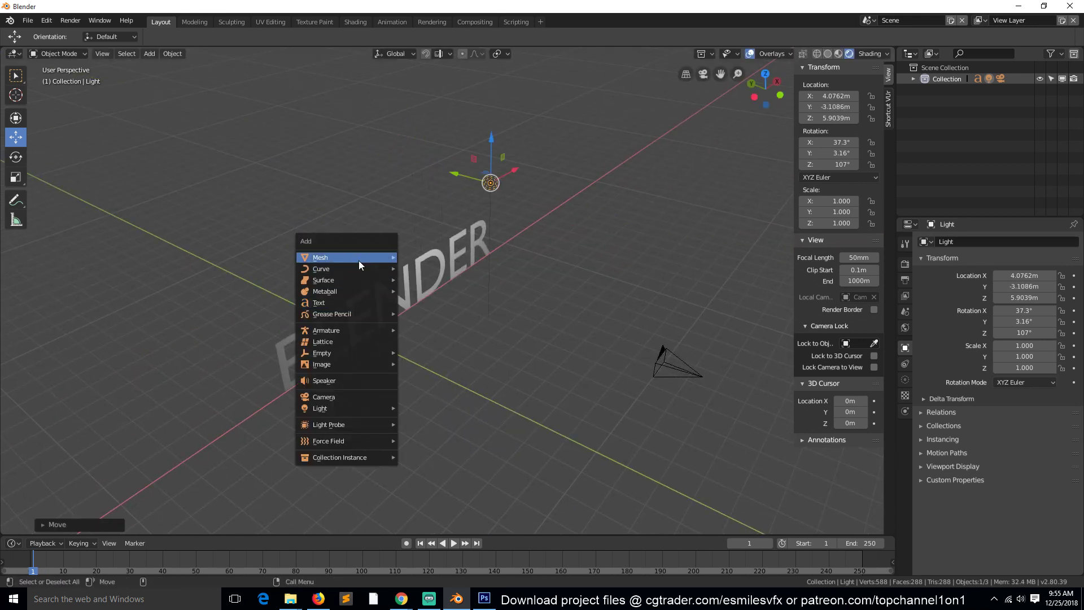
mouse_move(358, 258)
click(422, 257)
key(s)
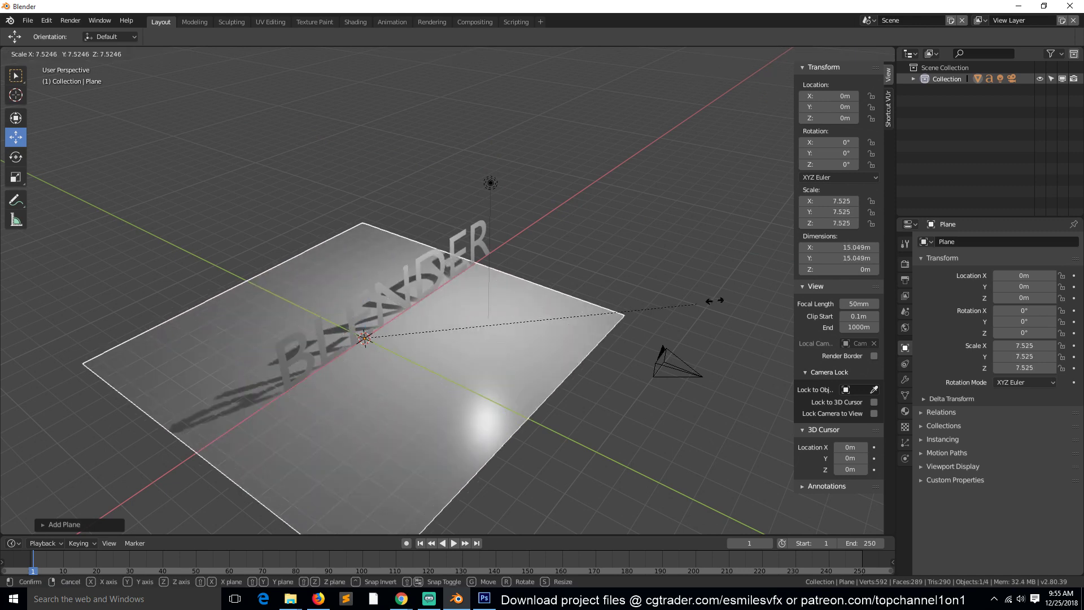
click(873, 261)
middle_drag(791, 262, 524, 317)
key(KP_0)
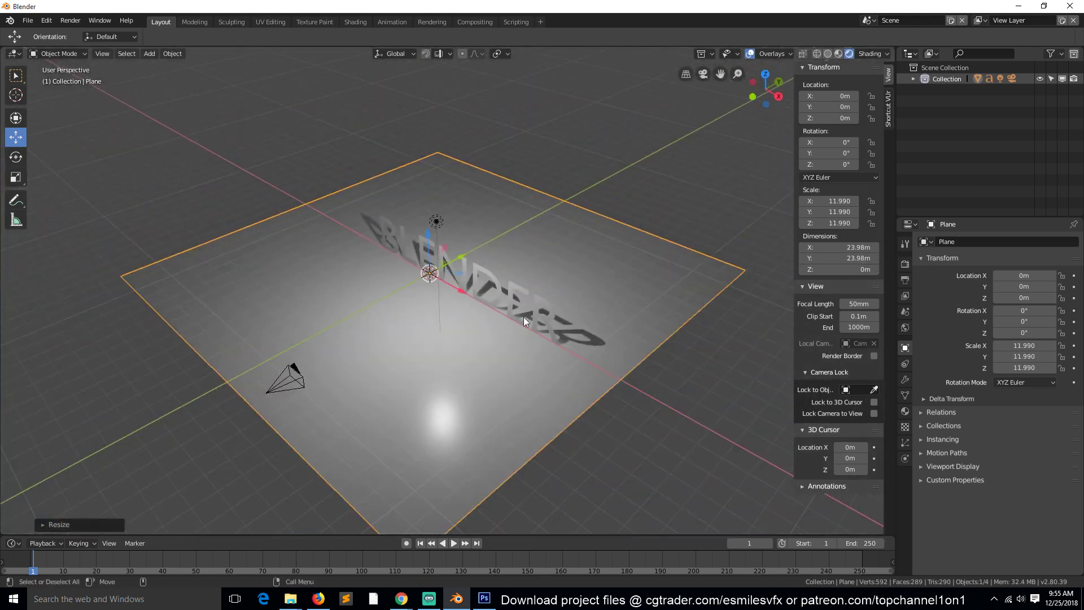
- Add a point light and place it above and behind the text at about Y 4.95 m, Z 5.17 m
key(alt+a)
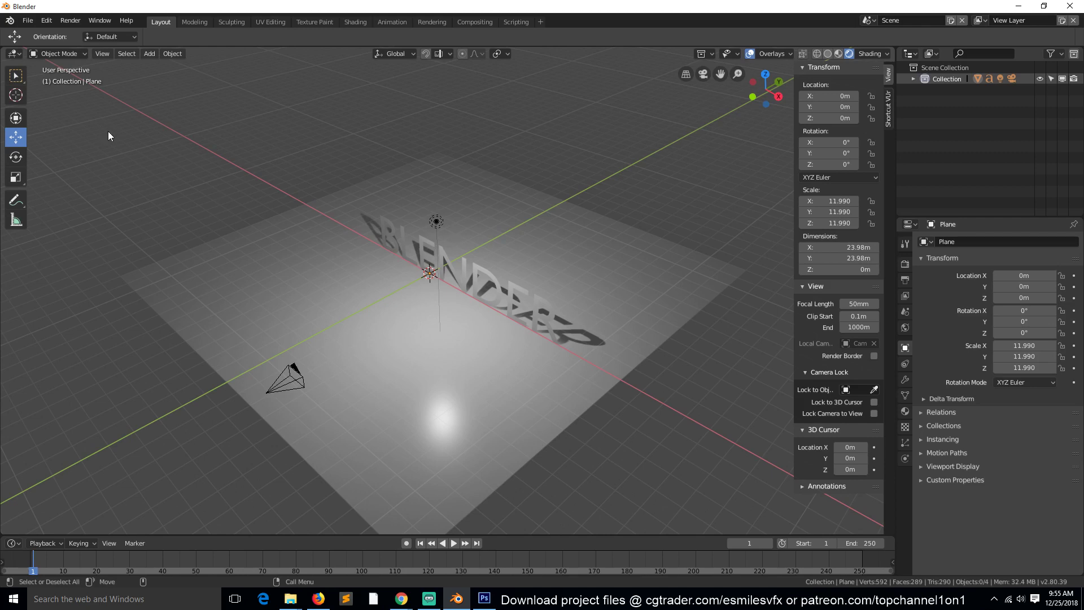
key(shift+a)
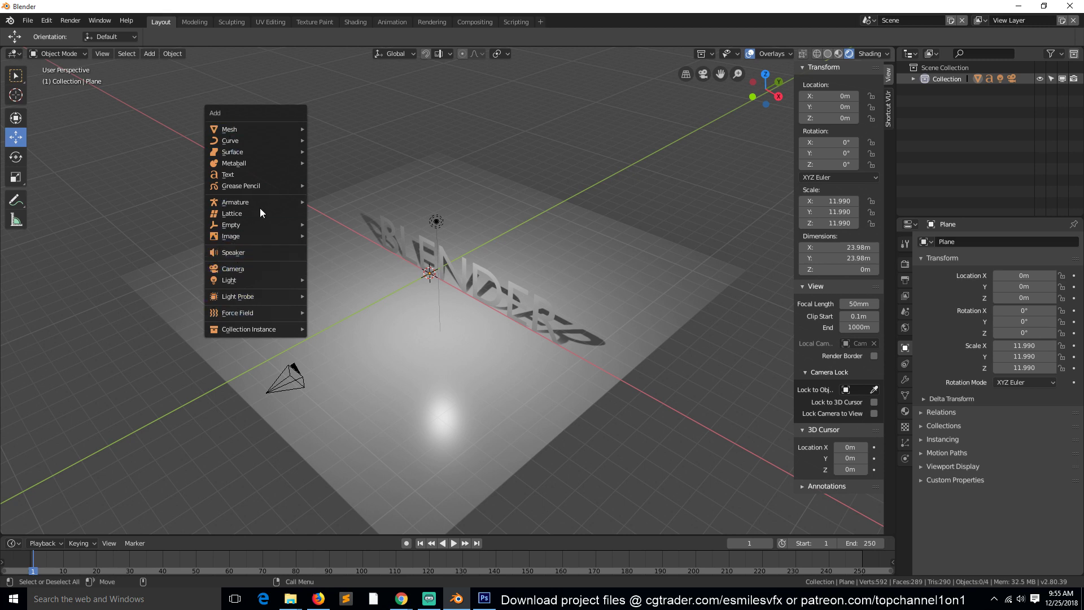
mouse_move(239, 136)
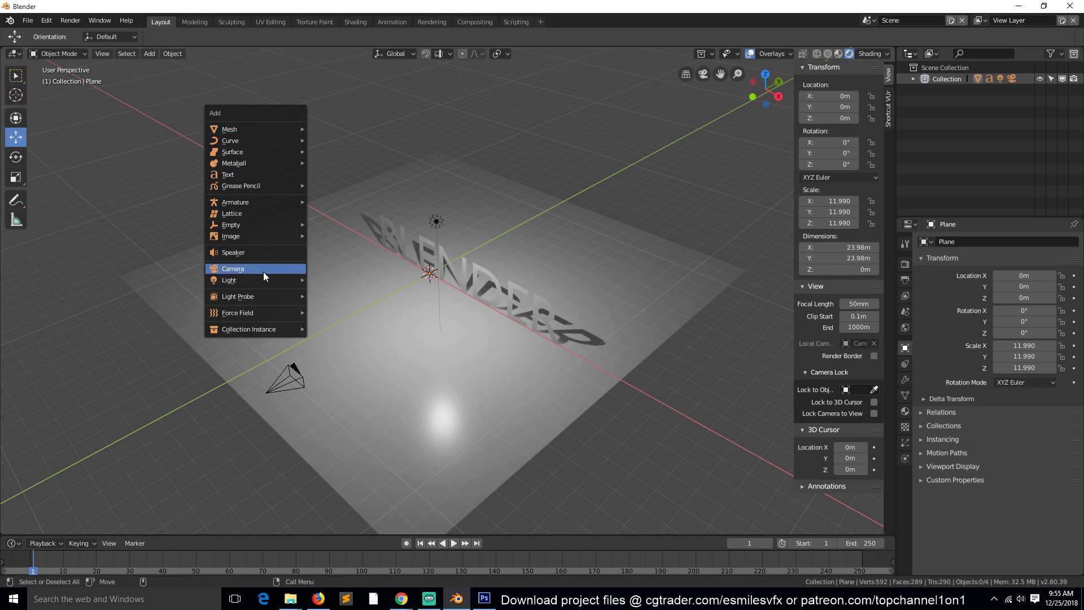
mouse_move(271, 278)
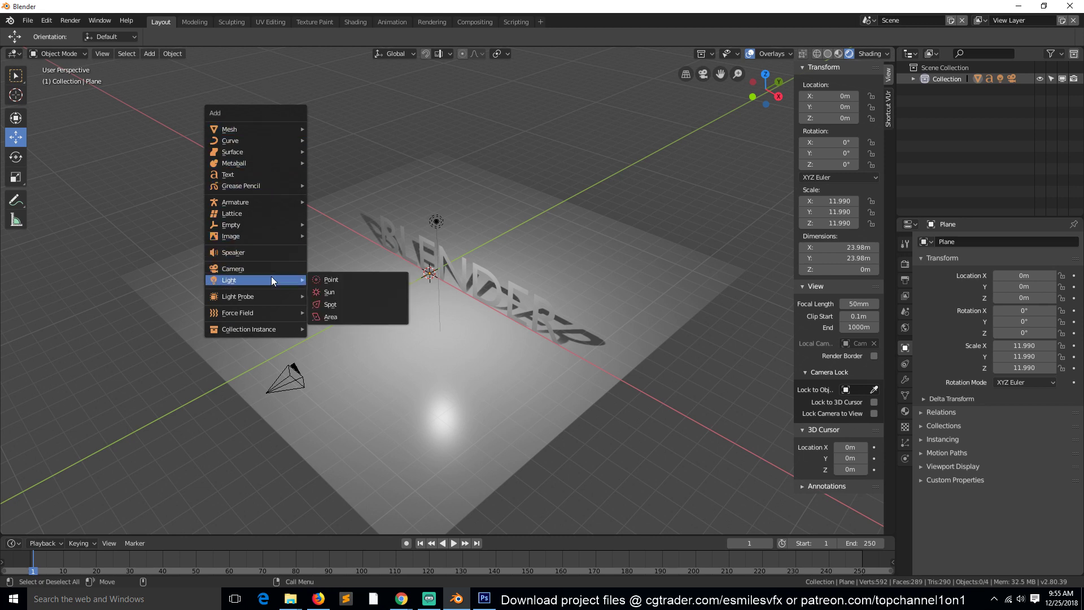
click(317, 277)
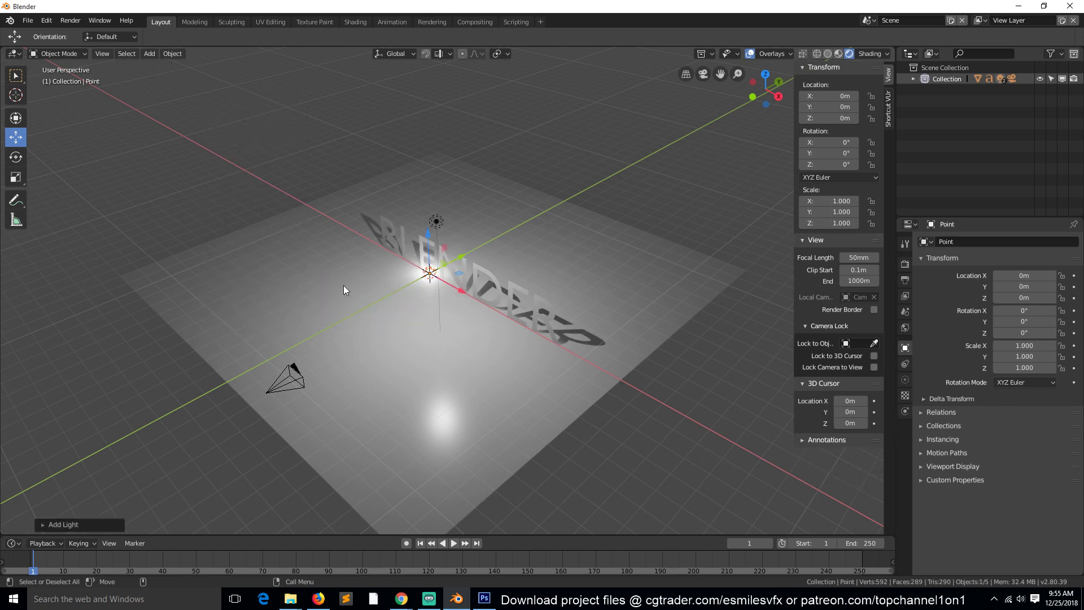
drag(463, 256, 340, 241)
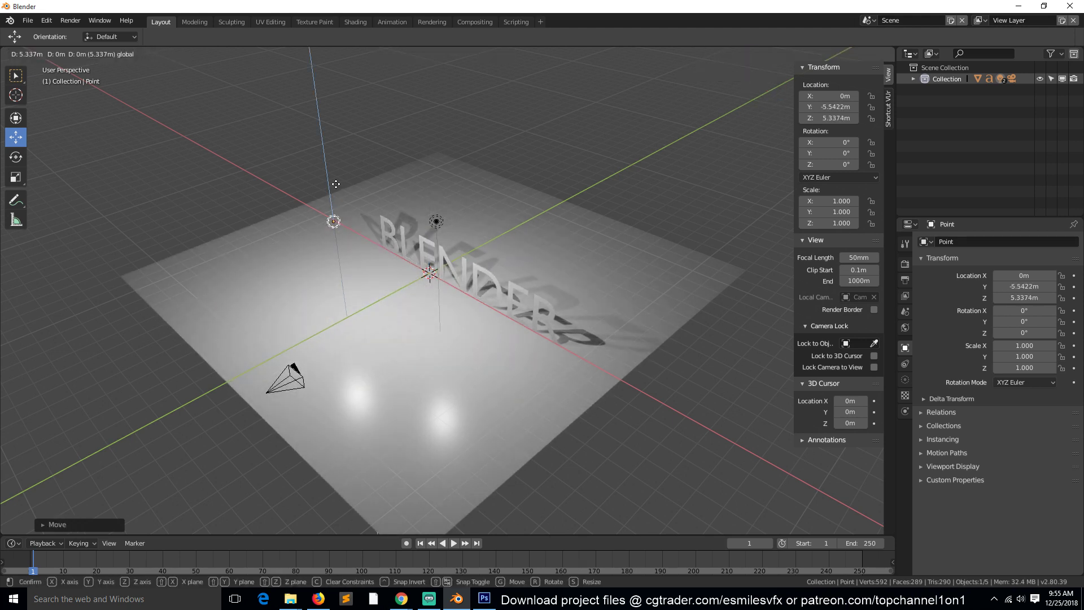
key(y)
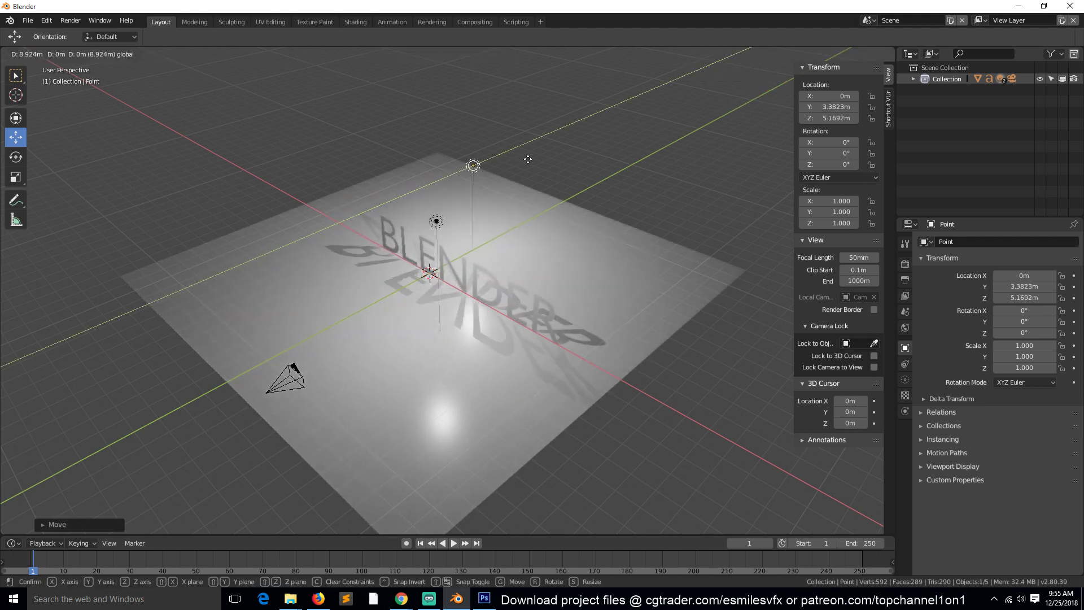
click(536, 159)
- Move the camera to about X 2.91 m, Y -18.78 m, Z 2.05 m so the whole word BLENDER fits the frame
key(KP_0)
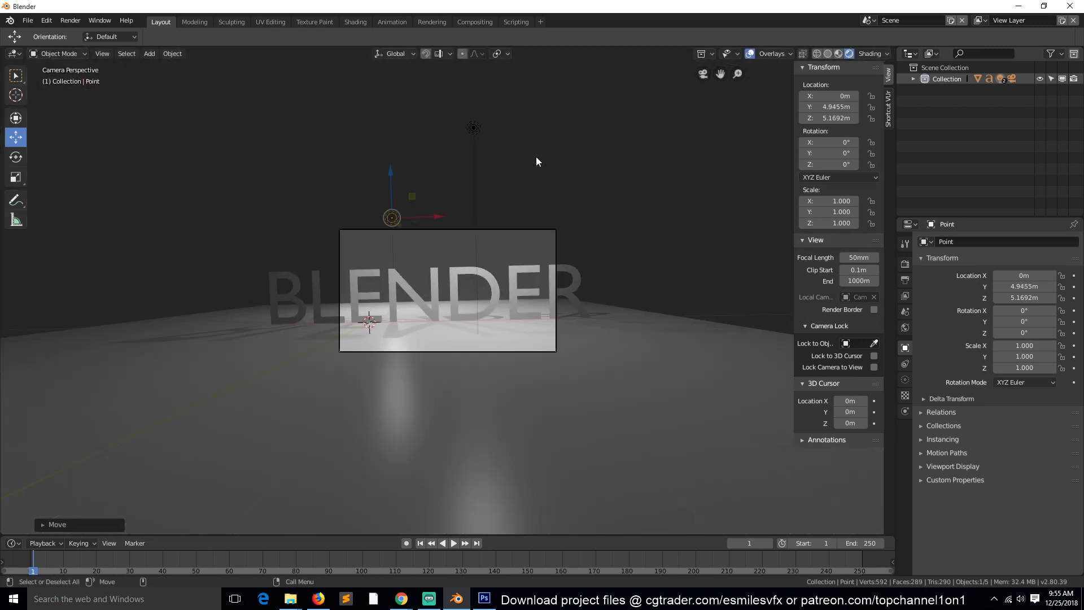
click(507, 223)
click(507, 228)
key(g)
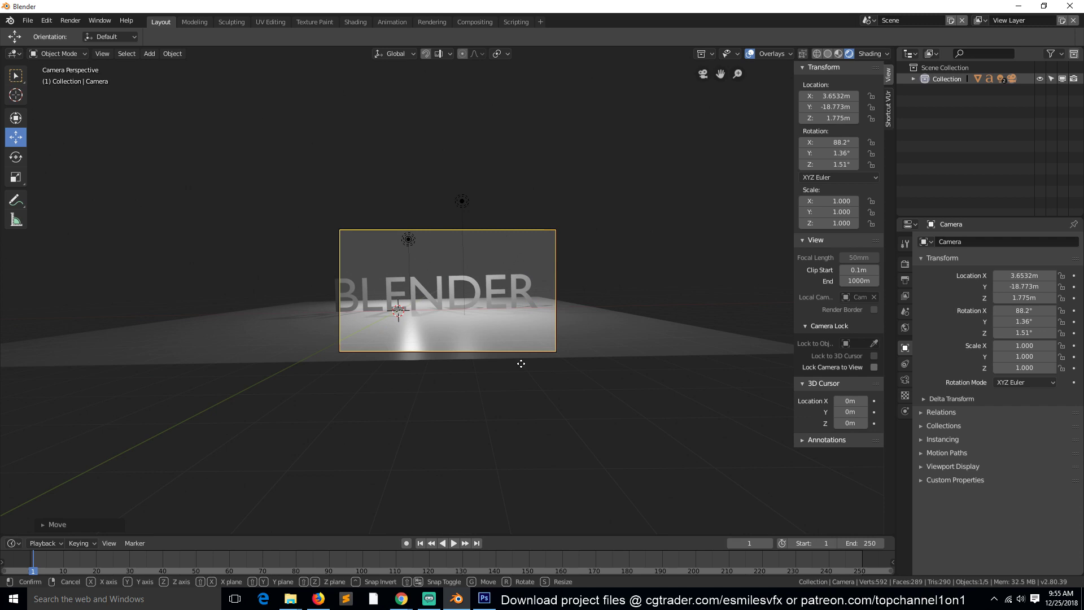
click(483, 351)
scroll(502, 300, up, 4)
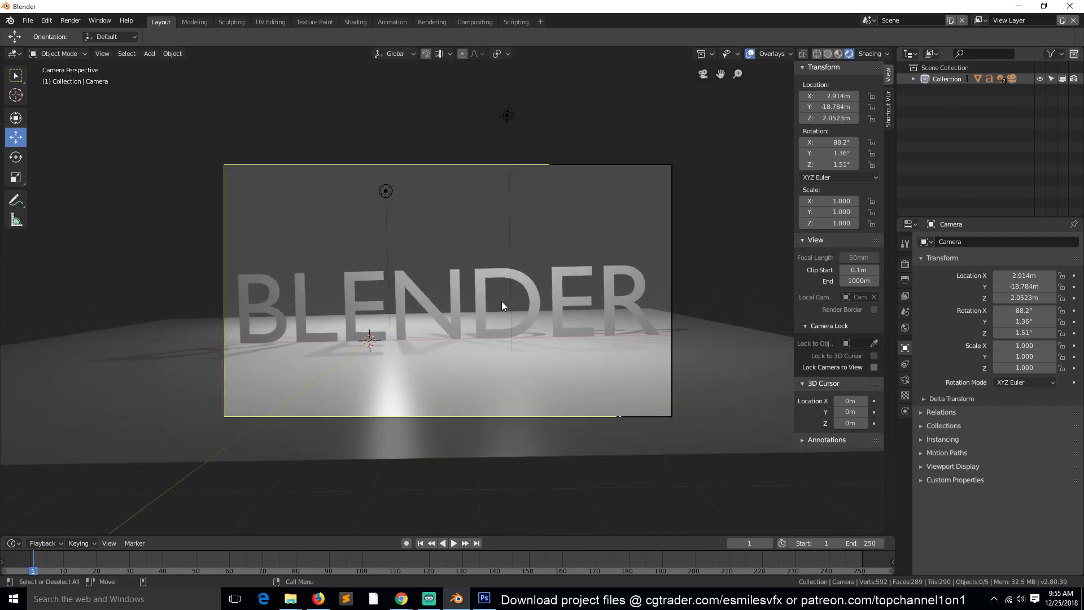
middle_drag(502, 301, 152, 305)
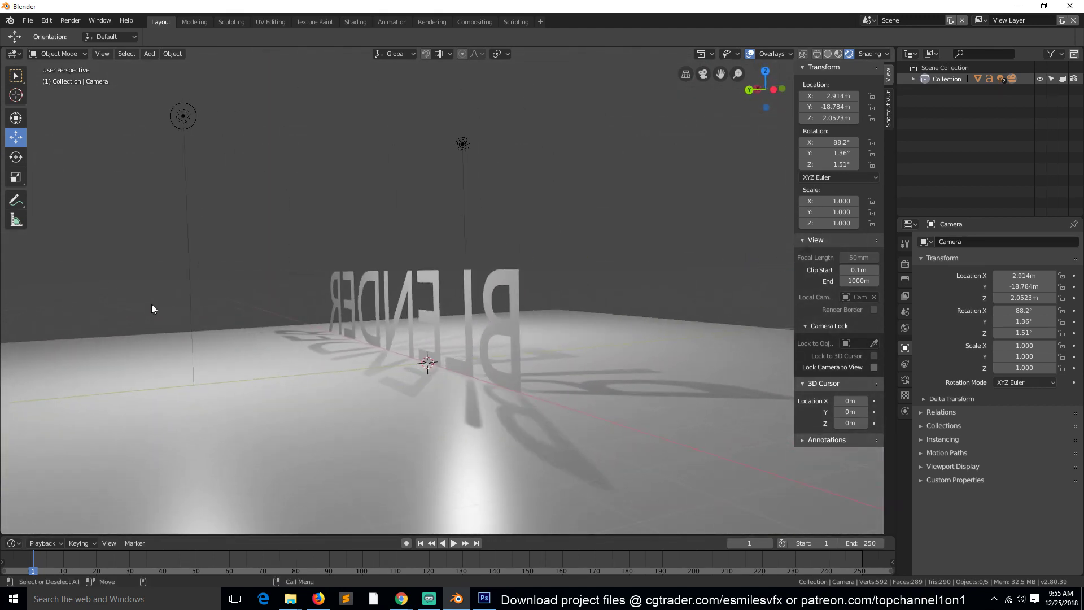